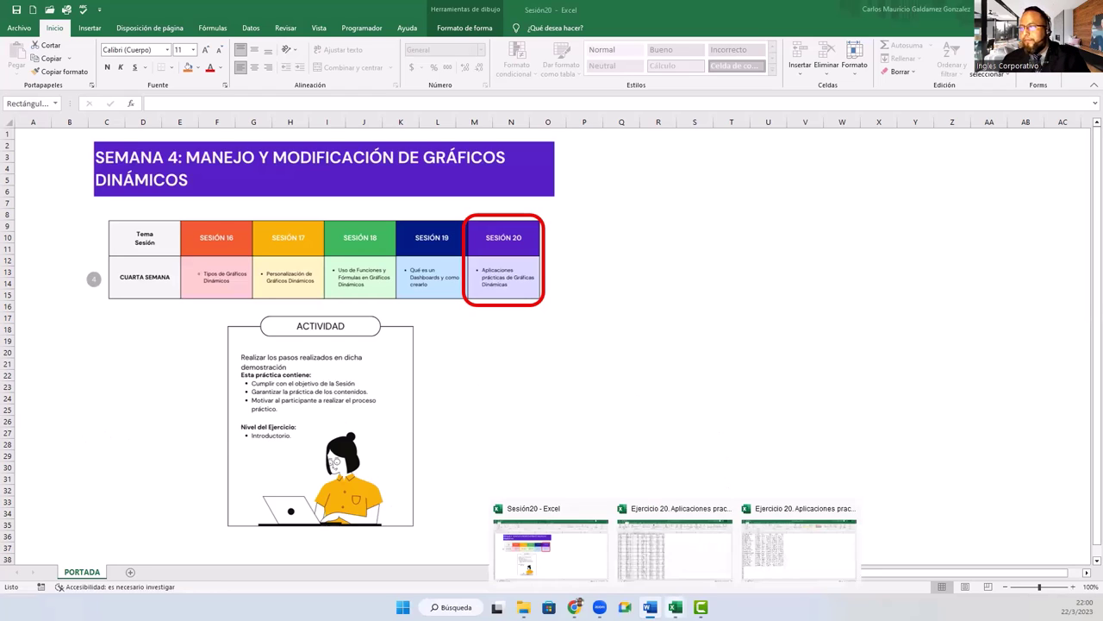
Step: Switch to the 'Ejercicio 20. Aplicaciones practicas 01' workbook window from the taskbar
{"action": "left_click", "coordinate": [692, 537]}
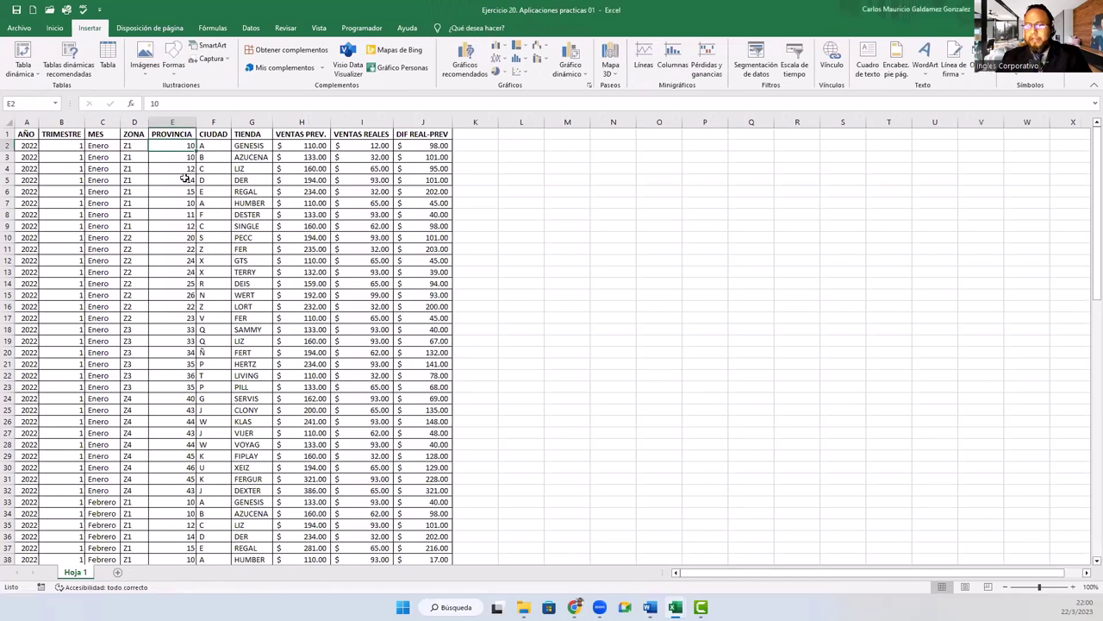
Step: Convert the sales data A1:J94 into a table with headers, accepting the conversion warning
{"action": "left_click", "coordinate": [174, 247]}
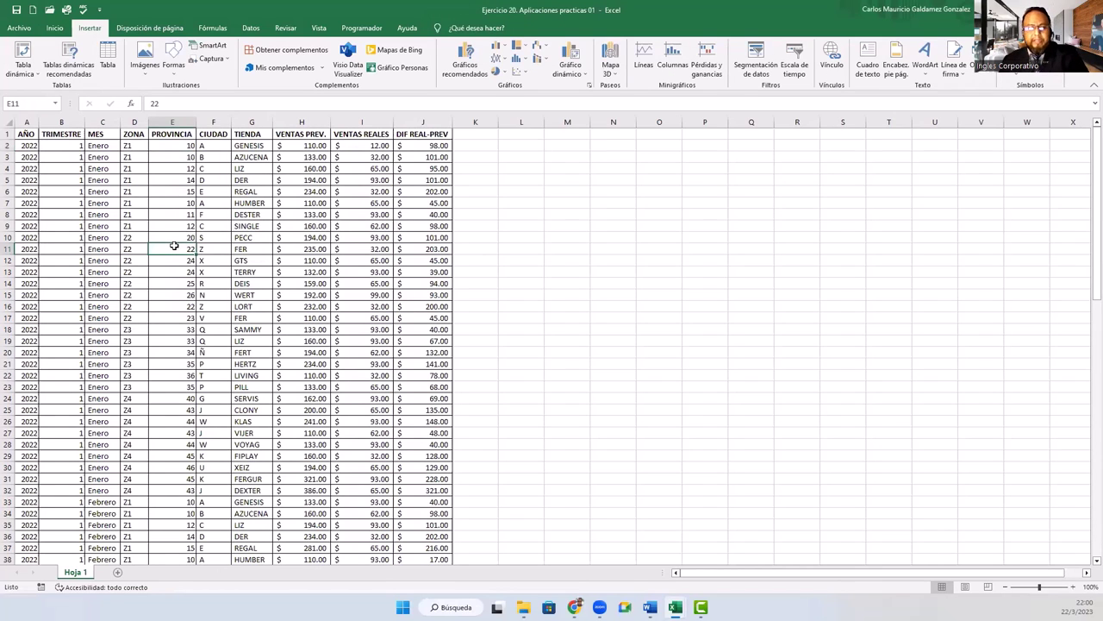
{"action": "key", "text": "ctrl+t"}
{"action": "left_click", "coordinate": [269, 392]}
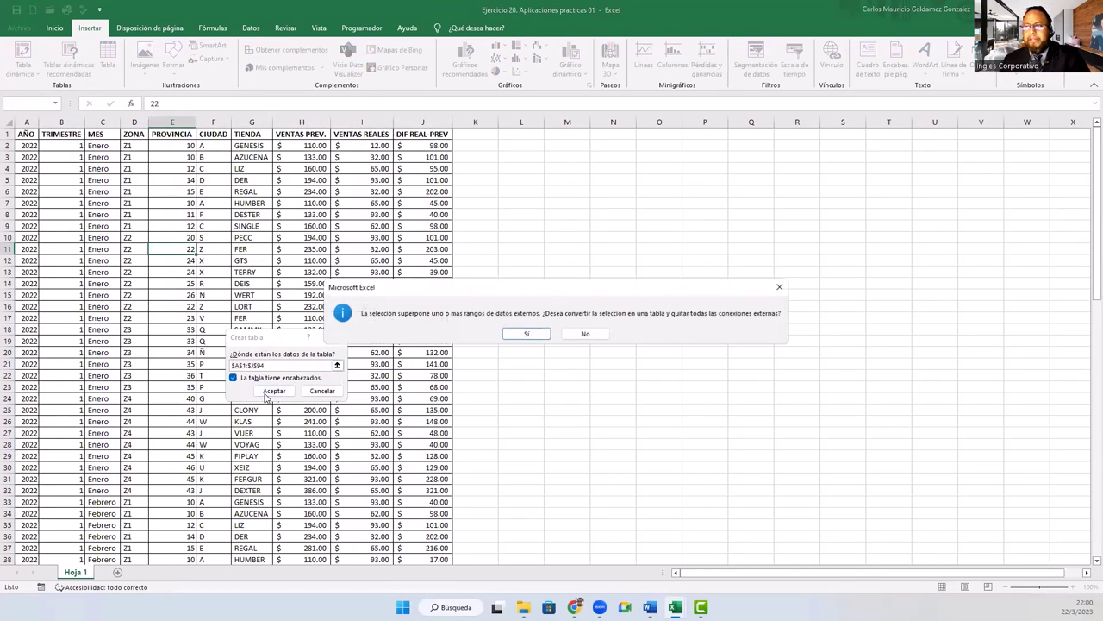
{"action": "left_click", "coordinate": [521, 337]}
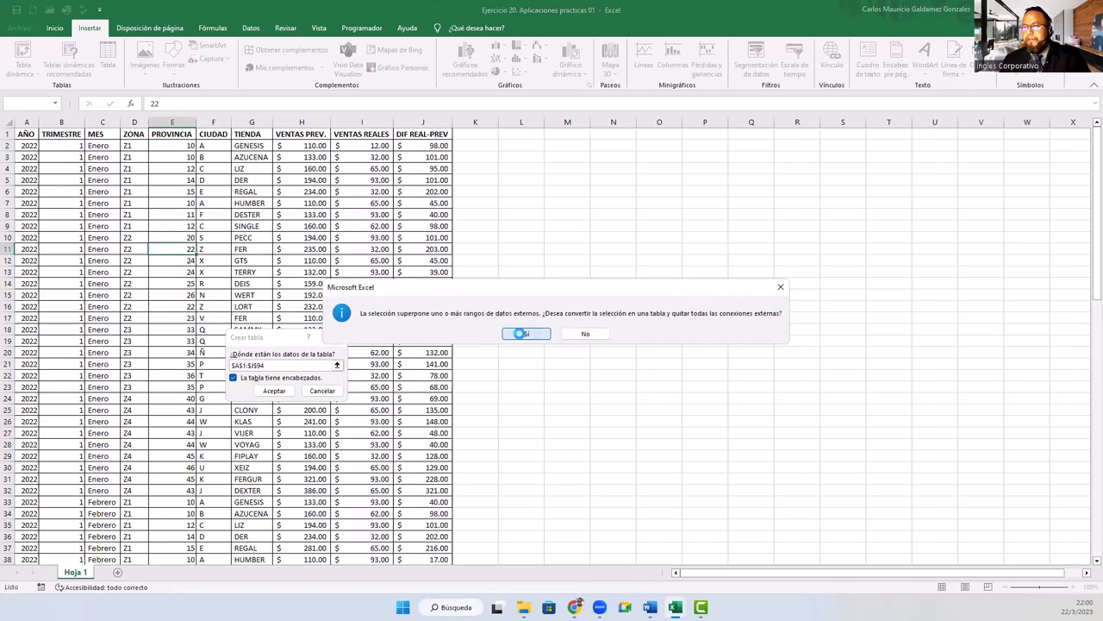
Step: Browse the new table's records and return to the first TRIMESTRE value
{"action": "left_click", "coordinate": [265, 342]}
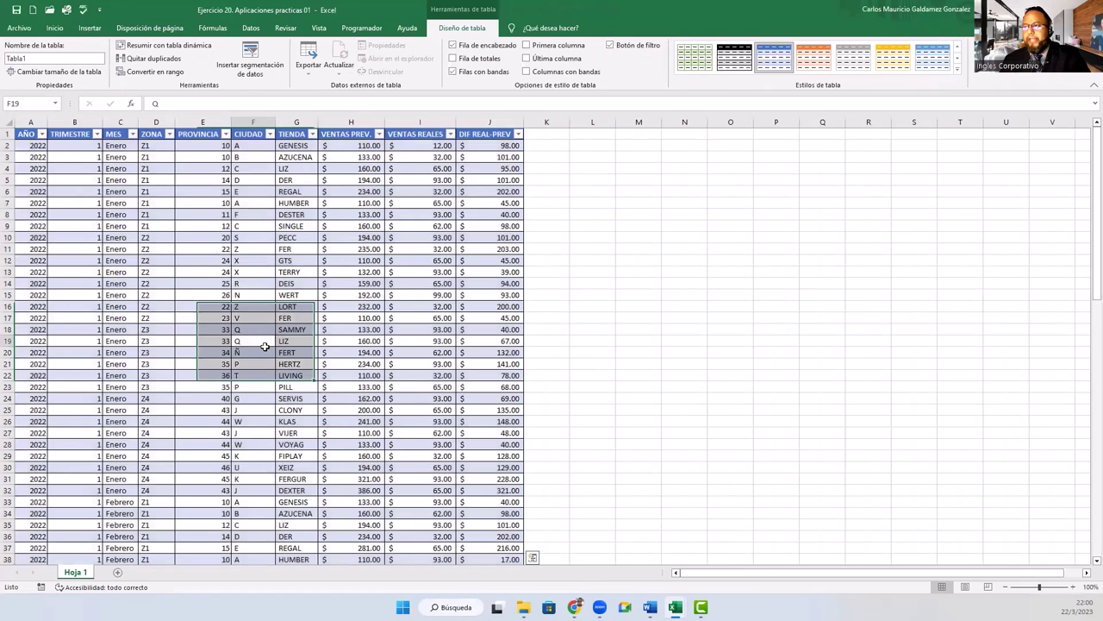
{"action": "scroll", "coordinate": [265, 346], "scroll_direction": "down", "scroll_amount": 15}
{"action": "scroll", "coordinate": [215, 379], "scroll_direction": "down", "scroll_amount": 3}
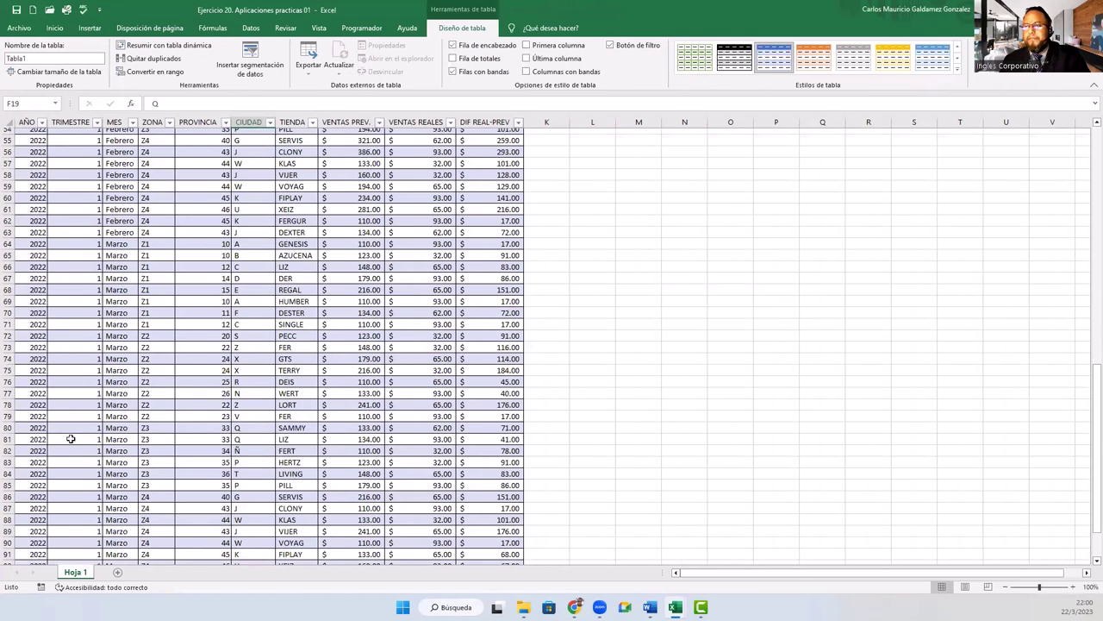
{"action": "scroll", "coordinate": [93, 427], "scroll_direction": "up", "scroll_amount": 19}
{"action": "left_click", "coordinate": [34, 138]}
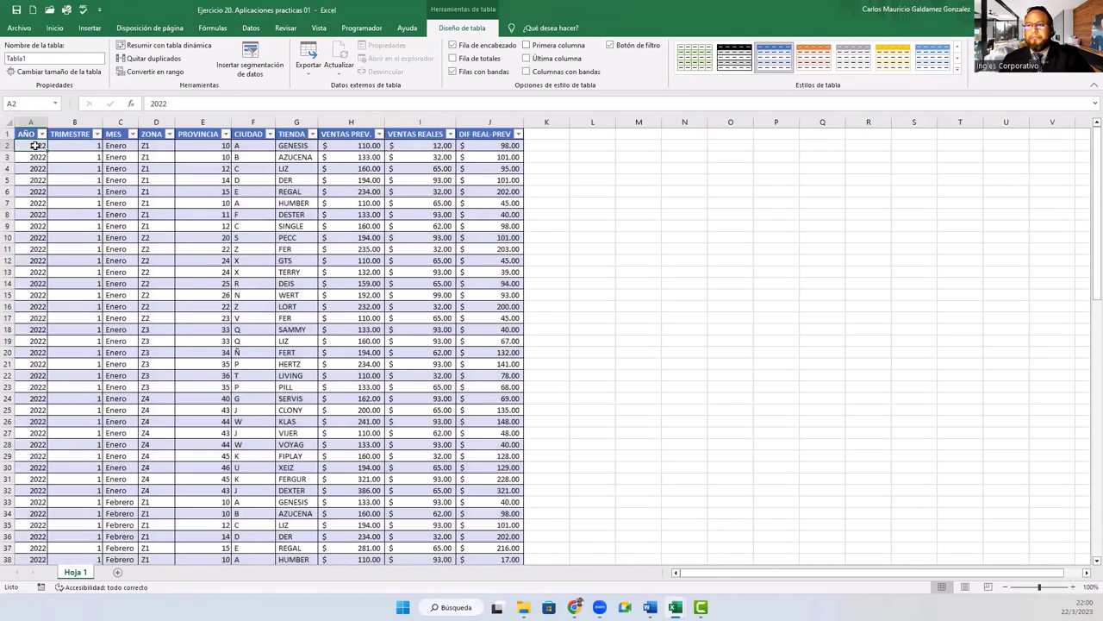
{"action": "scroll", "coordinate": [34, 145], "scroll_direction": "down", "scroll_amount": 4}
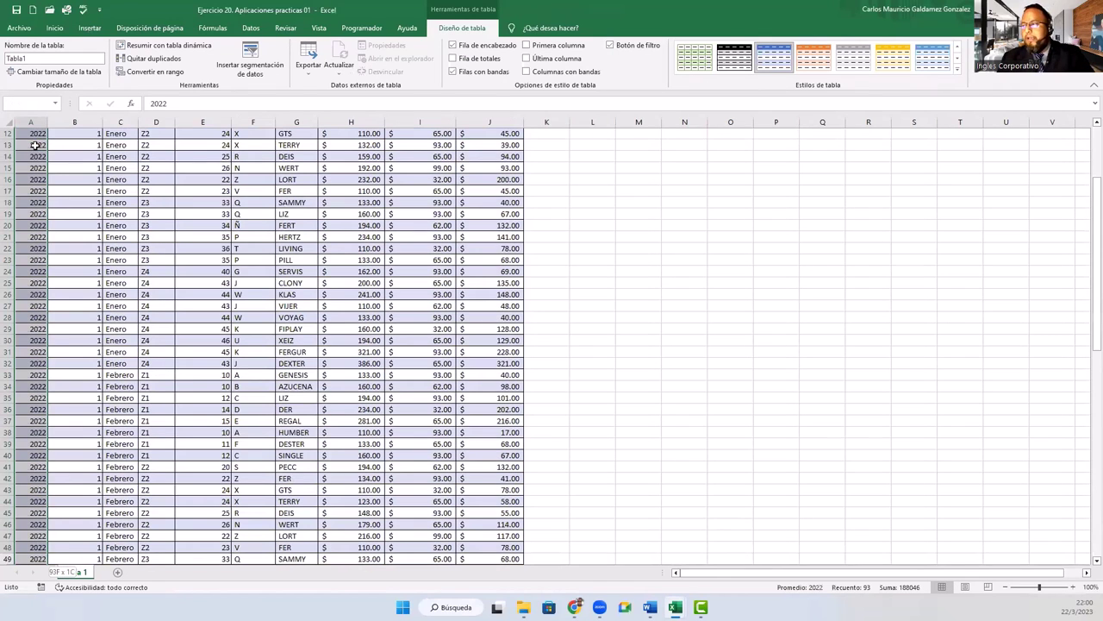
{"action": "scroll", "coordinate": [35, 145], "scroll_direction": "down", "scroll_amount": 15}
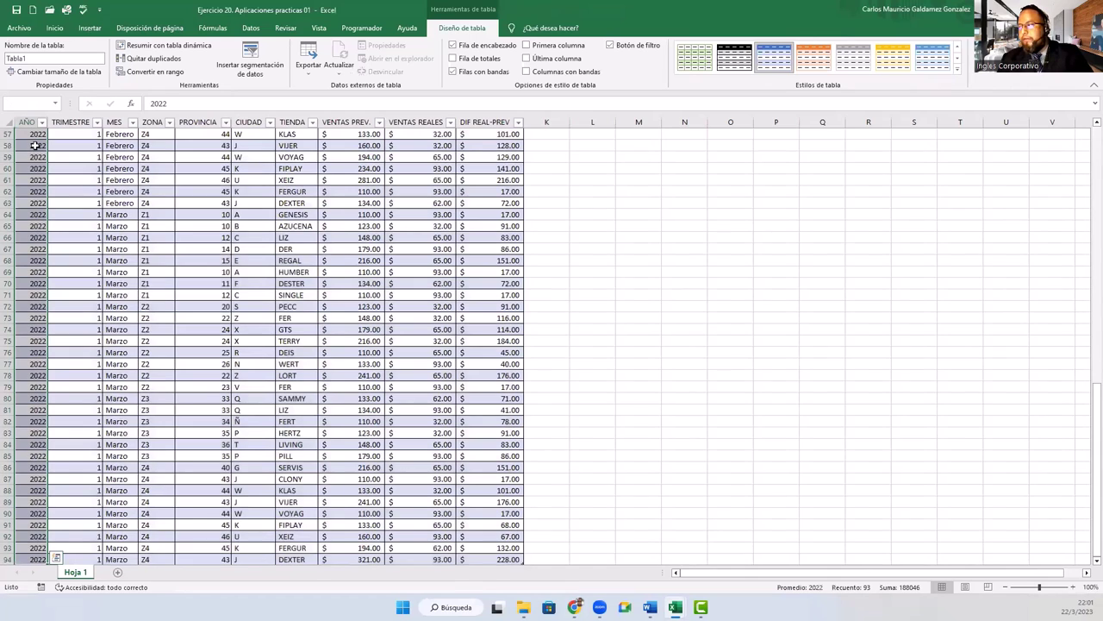
{"action": "key", "text": "Right"}
{"action": "key", "text": "Up"}
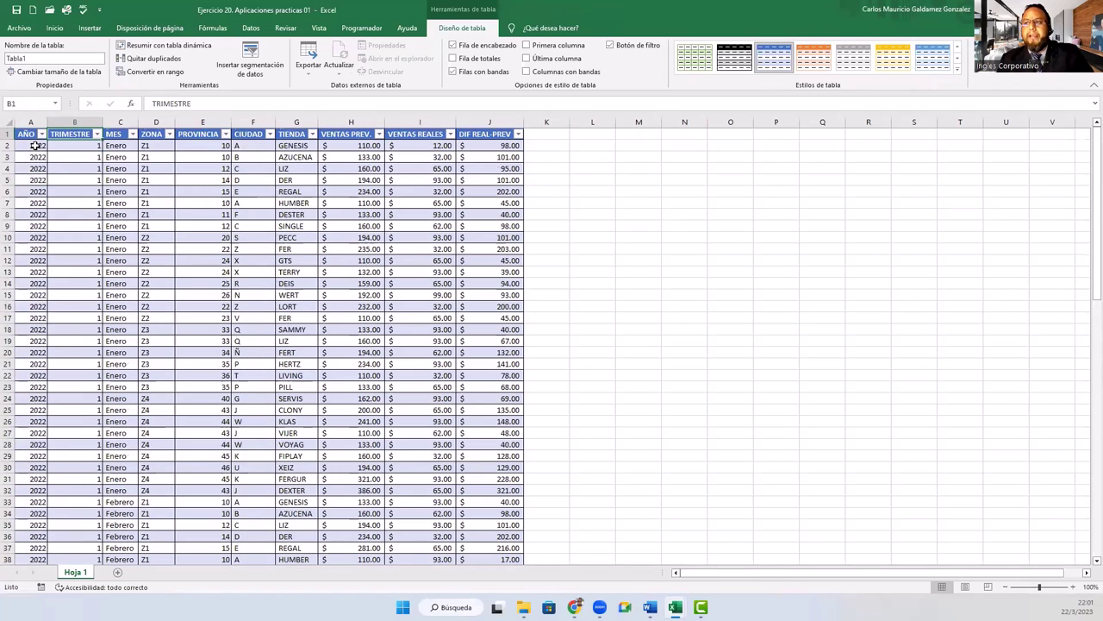
{"action": "key", "text": "Down"}
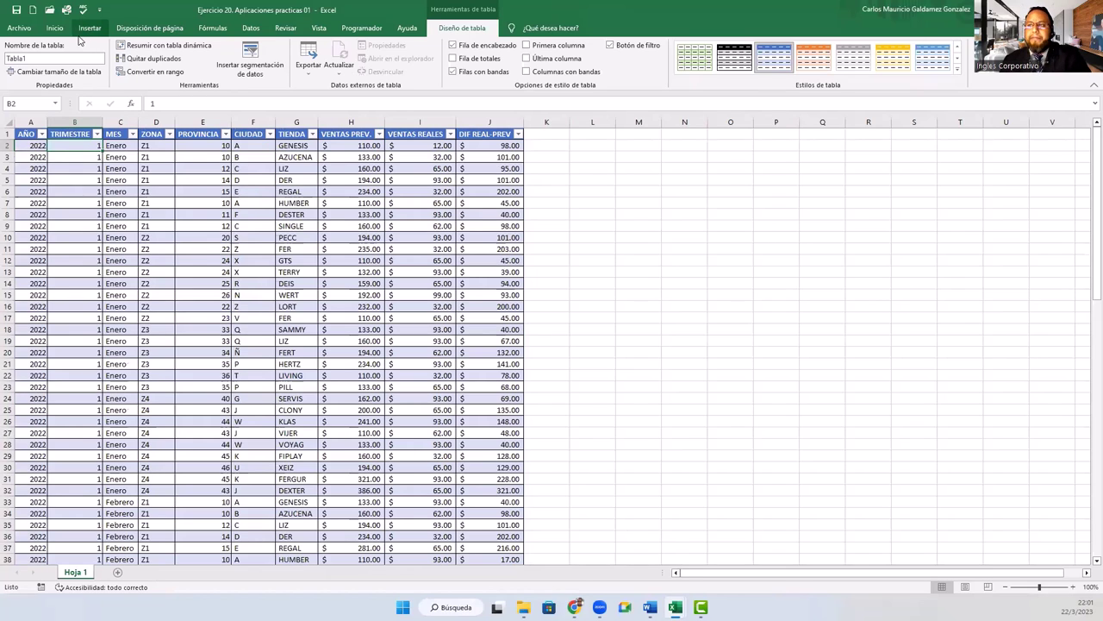
Step: Insert a pivot table from the sales table on a new worksheet
{"action": "left_click", "coordinate": [88, 28]}
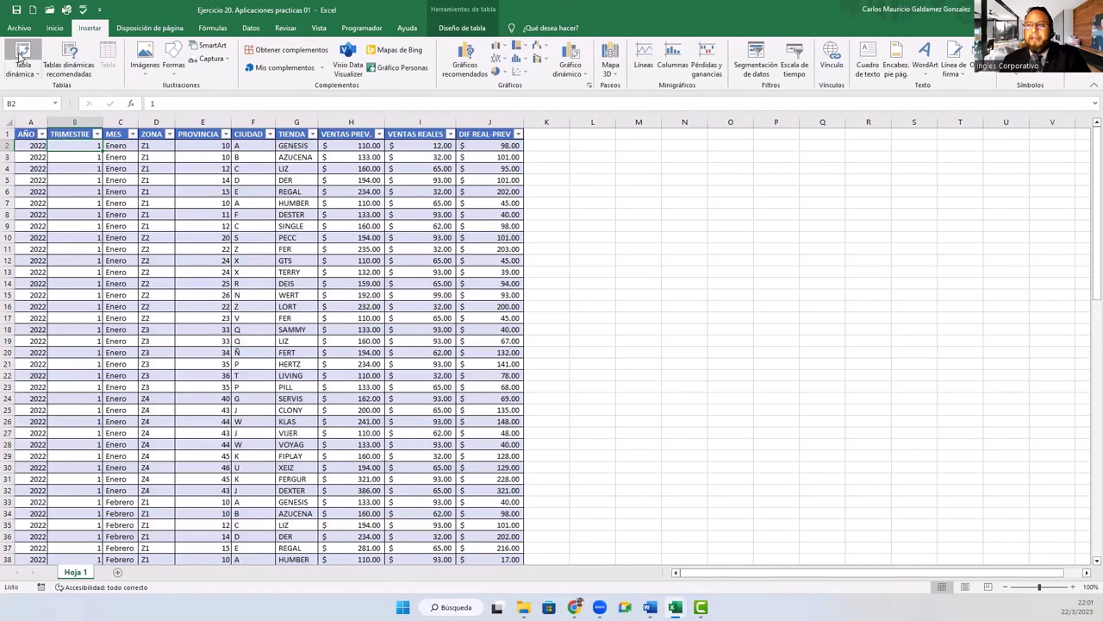
{"action": "left_click", "coordinate": [22, 55]}
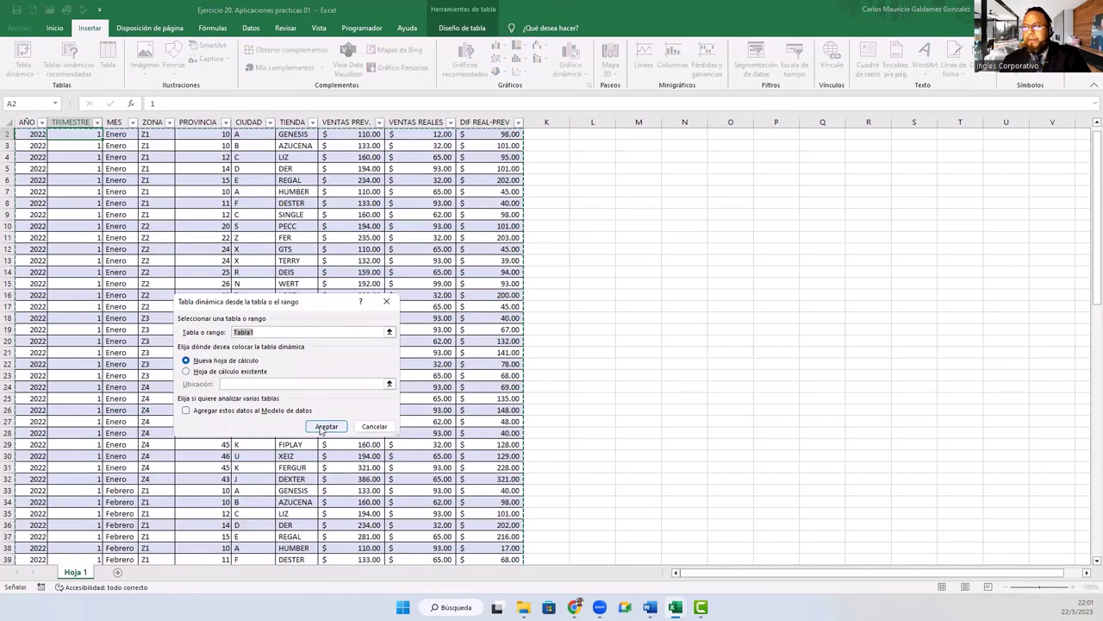
{"action": "left_click", "coordinate": [326, 426]}
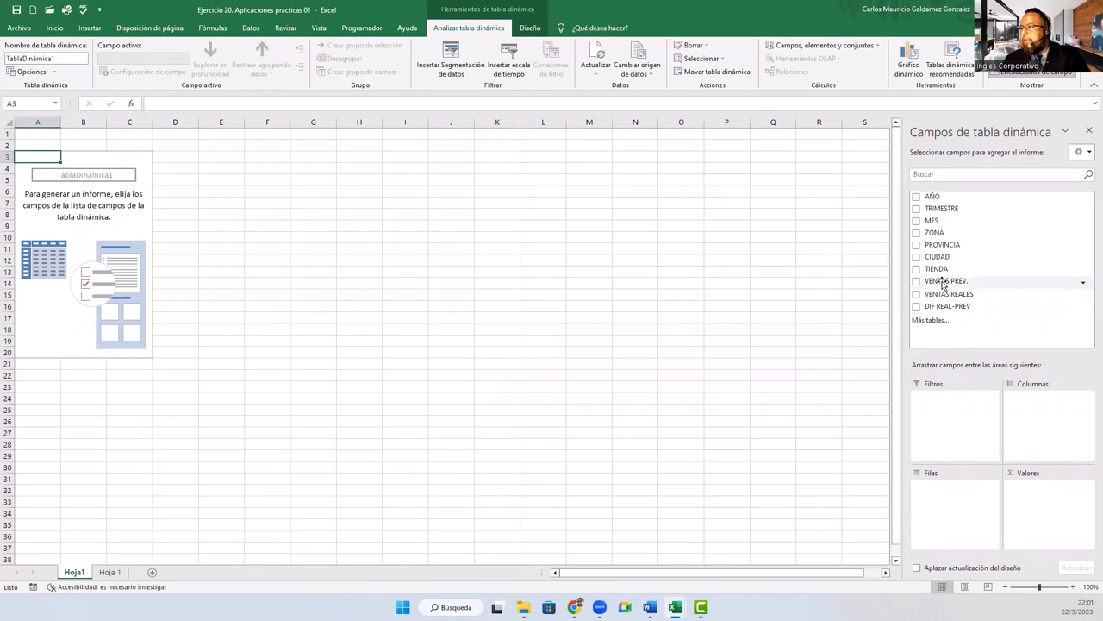
Step: Try VENTAS PREV. and VENTAS REALES as row fields, then clear them again
{"action": "left_click_drag", "start_coordinate": [942, 285], "coordinate": [940, 503]}
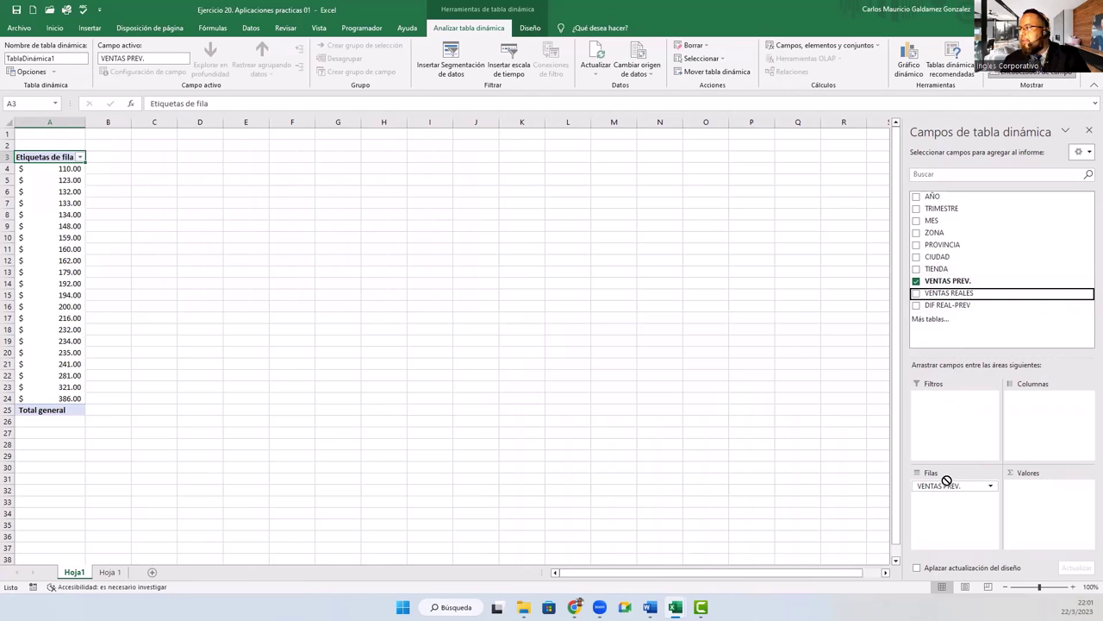
{"action": "mouse_move", "coordinate": [948, 293]}
{"action": "left_mouse_down"}
{"action": "mouse_move", "coordinate": [948, 498]}
{"action": "mouse_move", "coordinate": [970, 341]}
{"action": "left_mouse_up"}
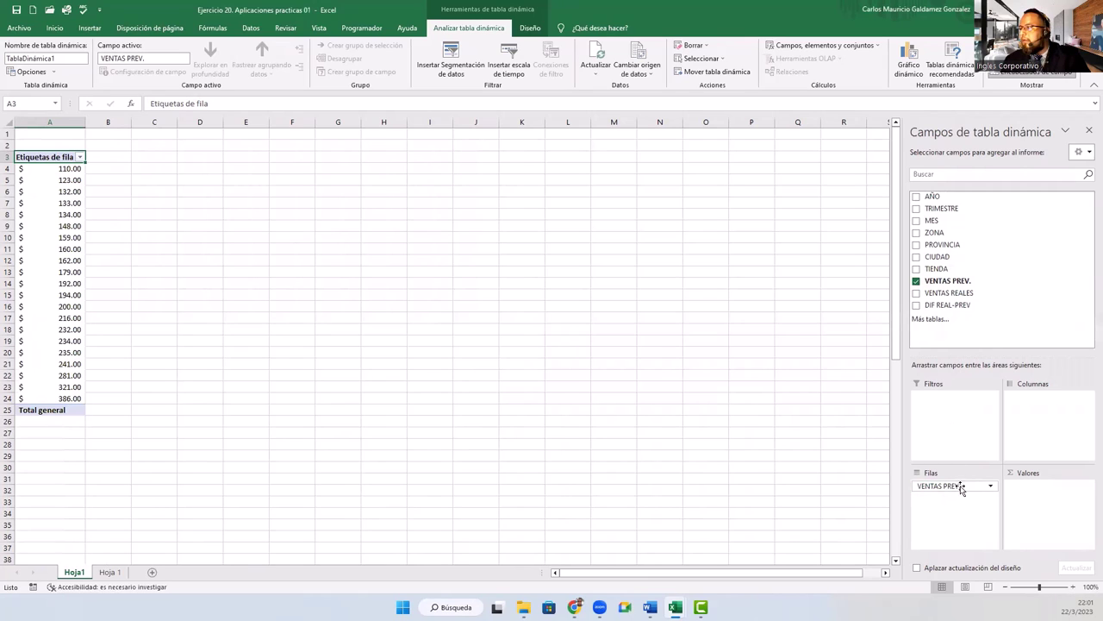
{"action": "left_click_drag", "start_coordinate": [948, 488], "coordinate": [973, 337]}
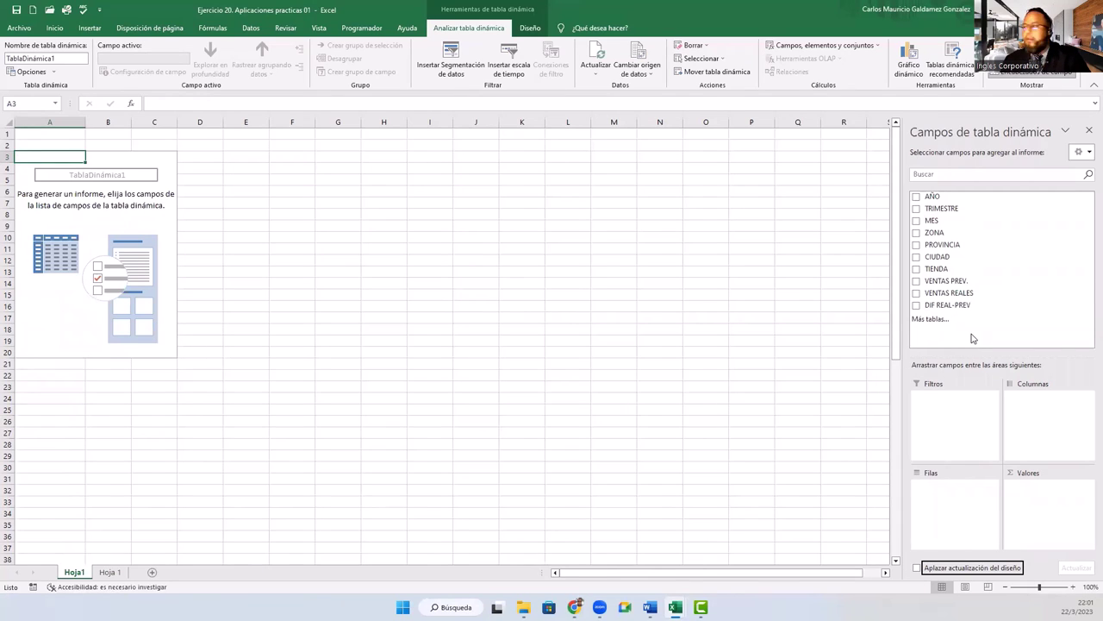
Step: Put MES in the rows and sum VENTAS PREV. and VENTAS REALES as values
{"action": "left_click_drag", "start_coordinate": [931, 221], "coordinate": [949, 500]}
{"action": "mouse_move", "coordinate": [956, 281]}
{"action": "left_mouse_down"}
{"action": "mouse_move", "coordinate": [1042, 455]}
{"action": "mouse_move", "coordinate": [1043, 500]}
{"action": "left_mouse_up"}
{"action": "left_click_drag", "start_coordinate": [953, 293], "coordinate": [1046, 515]}
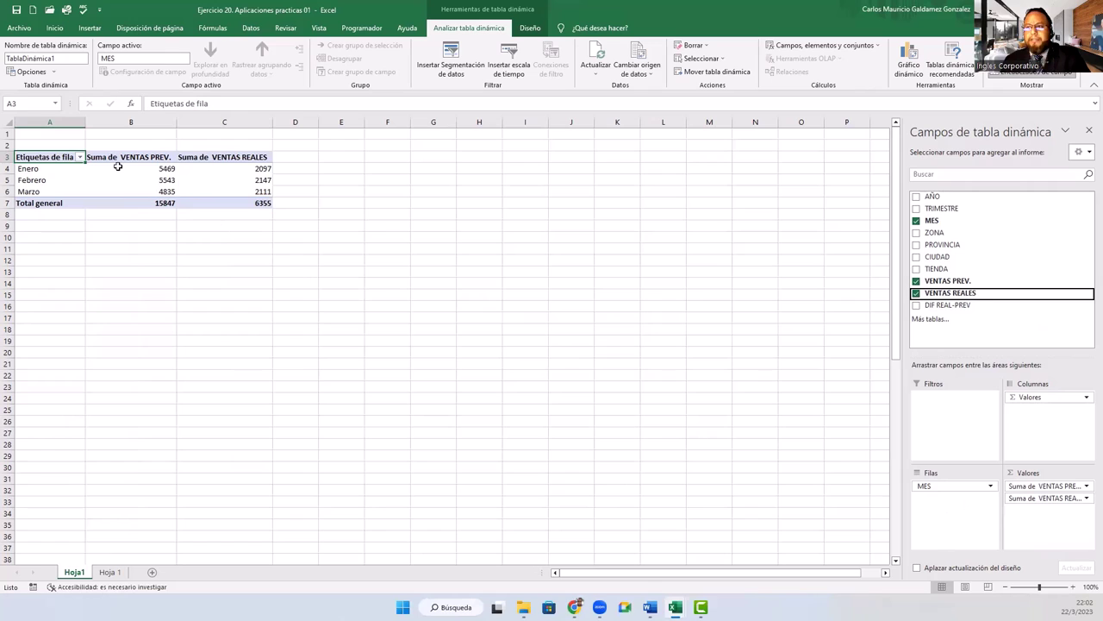
Step: Select the Enero–Marzo labels and their monthly sums to review the totals
{"action": "left_click_drag", "start_coordinate": [120, 168], "coordinate": [178, 193]}
{"action": "left_click", "coordinate": [211, 189]}
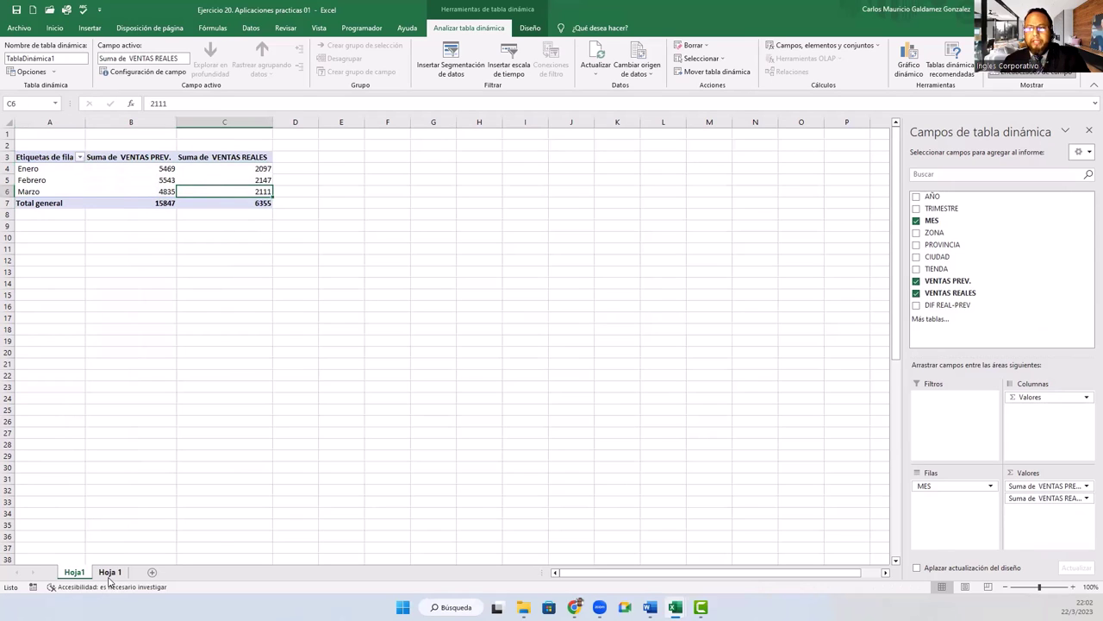
{"action": "left_click", "coordinate": [112, 158]}
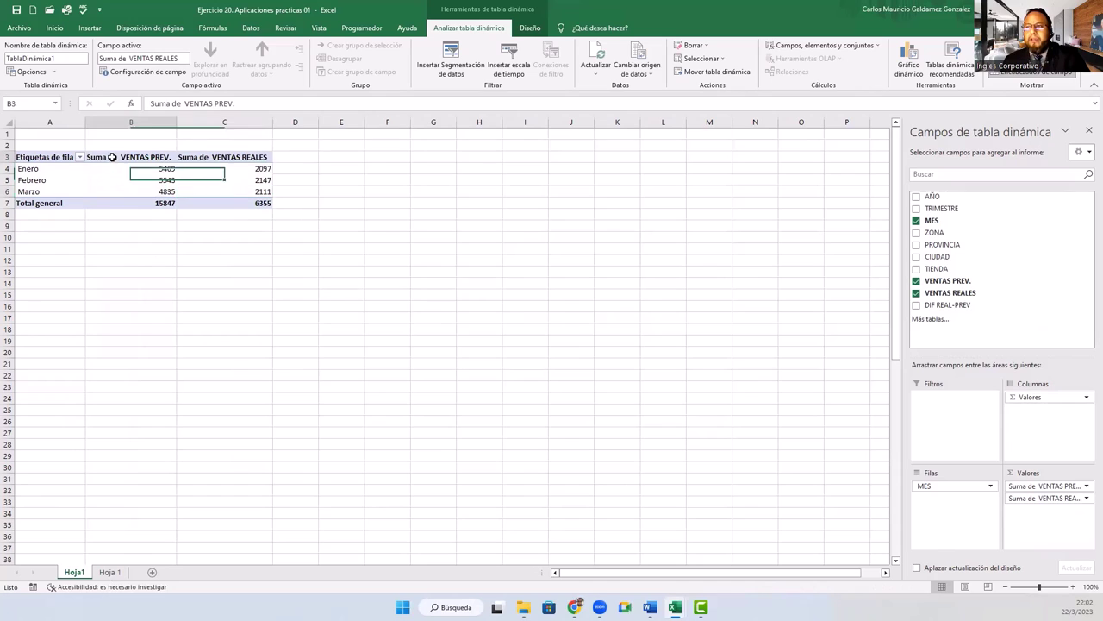
{"action": "left_click", "coordinate": [31, 168]}
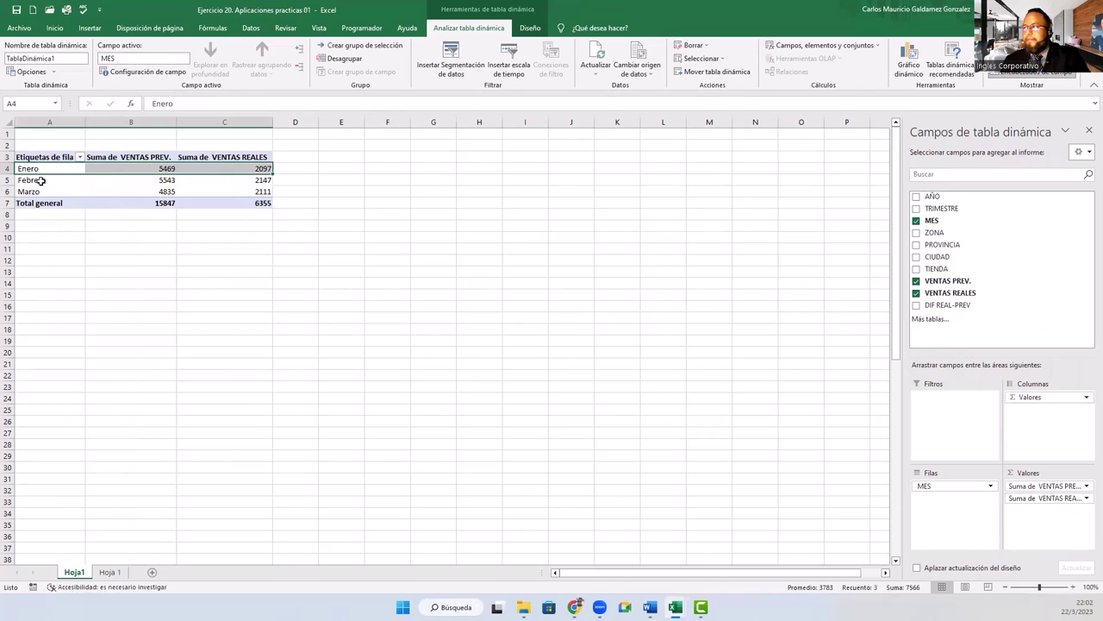
{"action": "left_click", "coordinate": [40, 181]}
{"action": "left_click", "coordinate": [38, 191]}
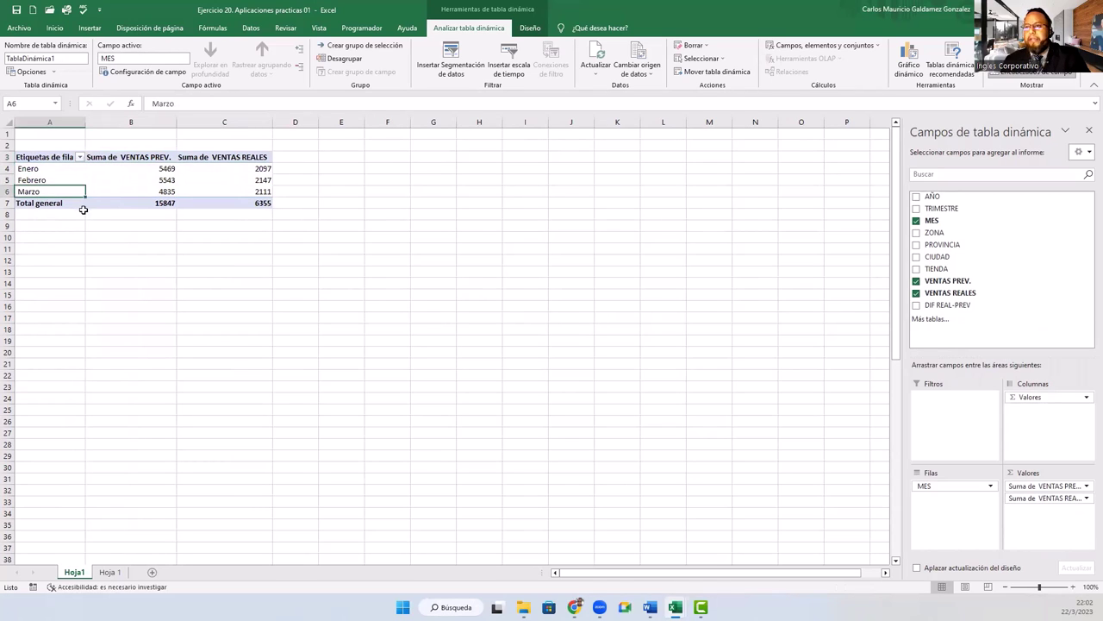
{"action": "left_click_drag", "start_coordinate": [160, 168], "coordinate": [154, 191]}
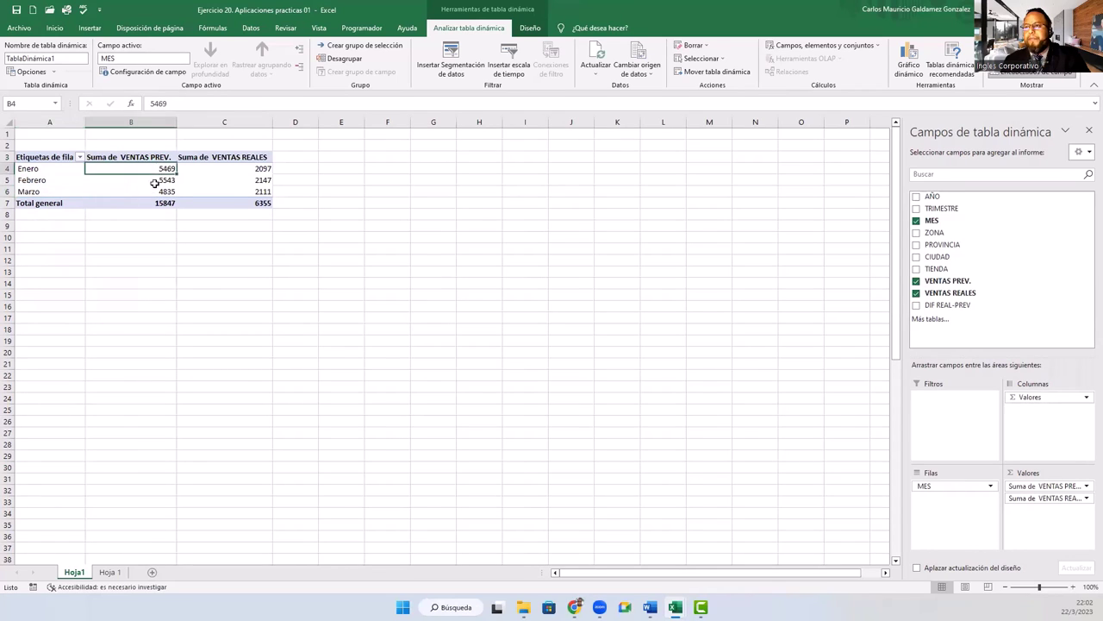
{"action": "left_click_drag", "start_coordinate": [207, 168], "coordinate": [213, 189]}
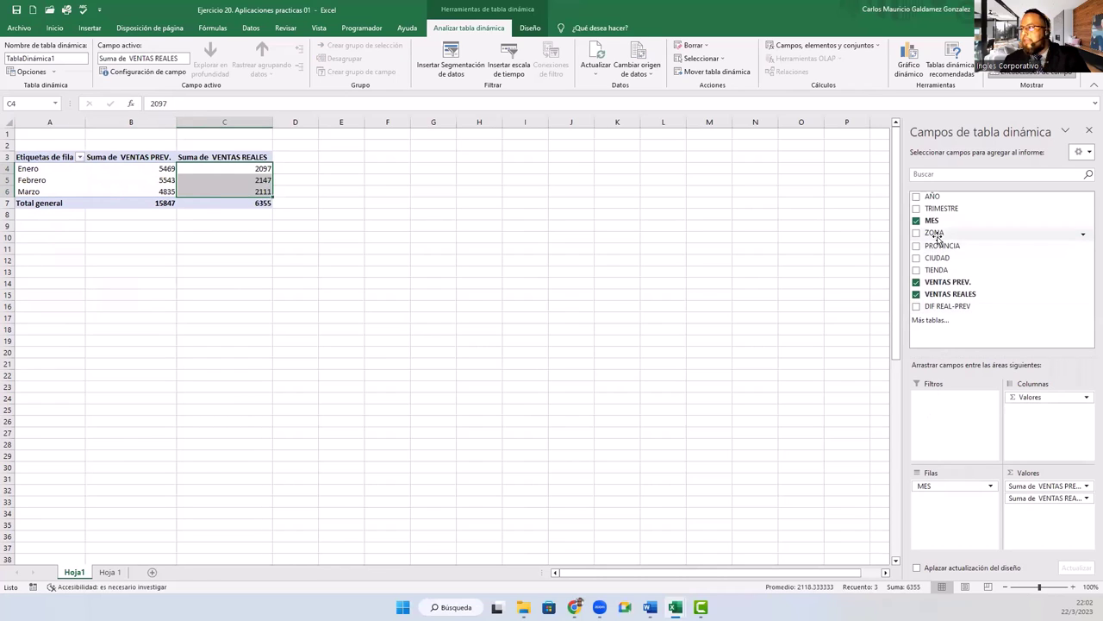
Step: Break each month down by ZONA and review Enero's zone values and totals
{"action": "left_click_drag", "start_coordinate": [933, 232], "coordinate": [932, 495]}
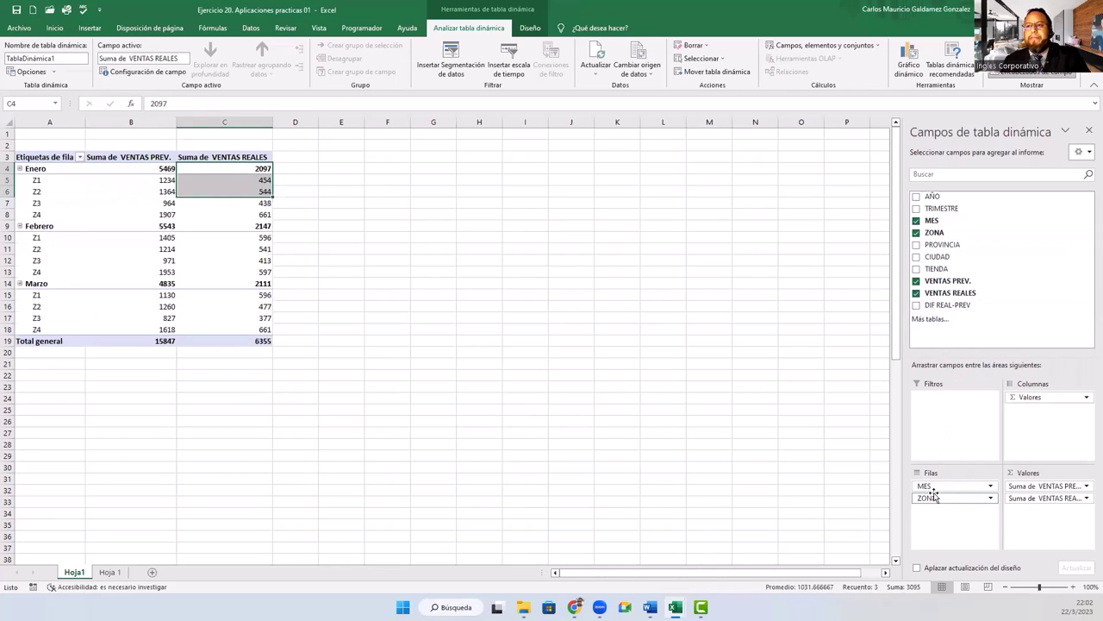
{"action": "left_click", "coordinate": [124, 270]}
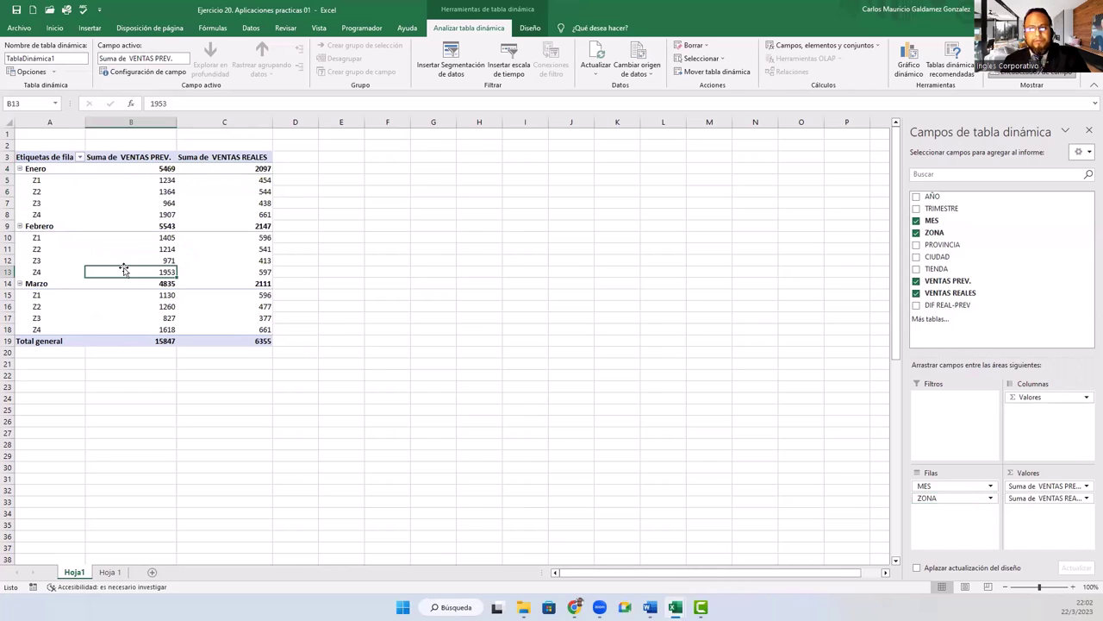
{"action": "left_click", "coordinate": [162, 183]}
{"action": "left_click_drag", "start_coordinate": [160, 198], "coordinate": [157, 214]}
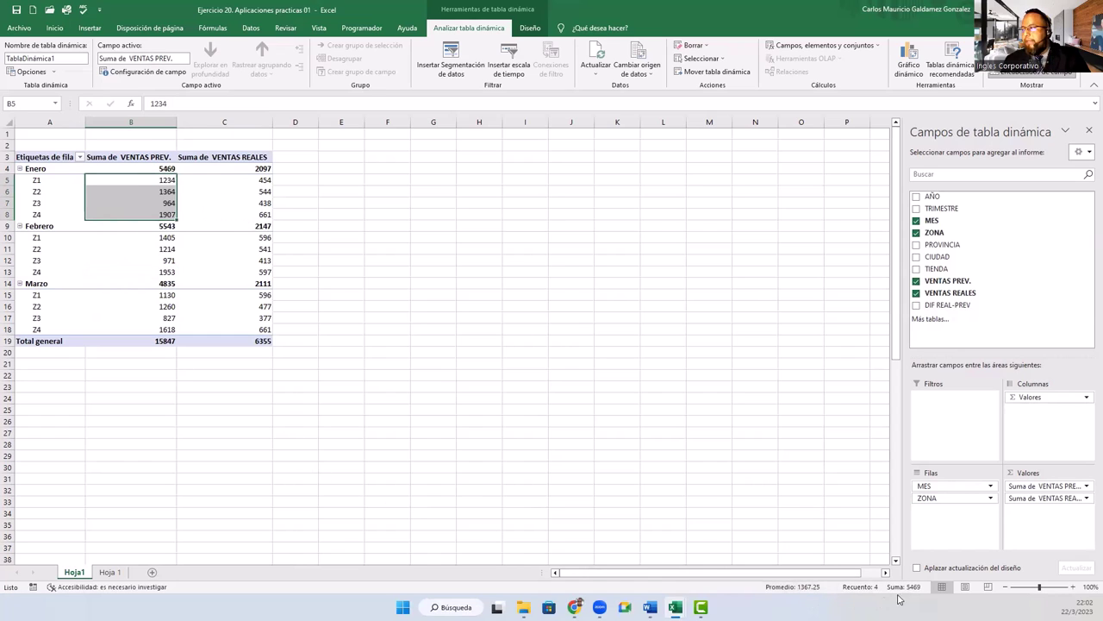
{"action": "left_click", "coordinate": [140, 169]}
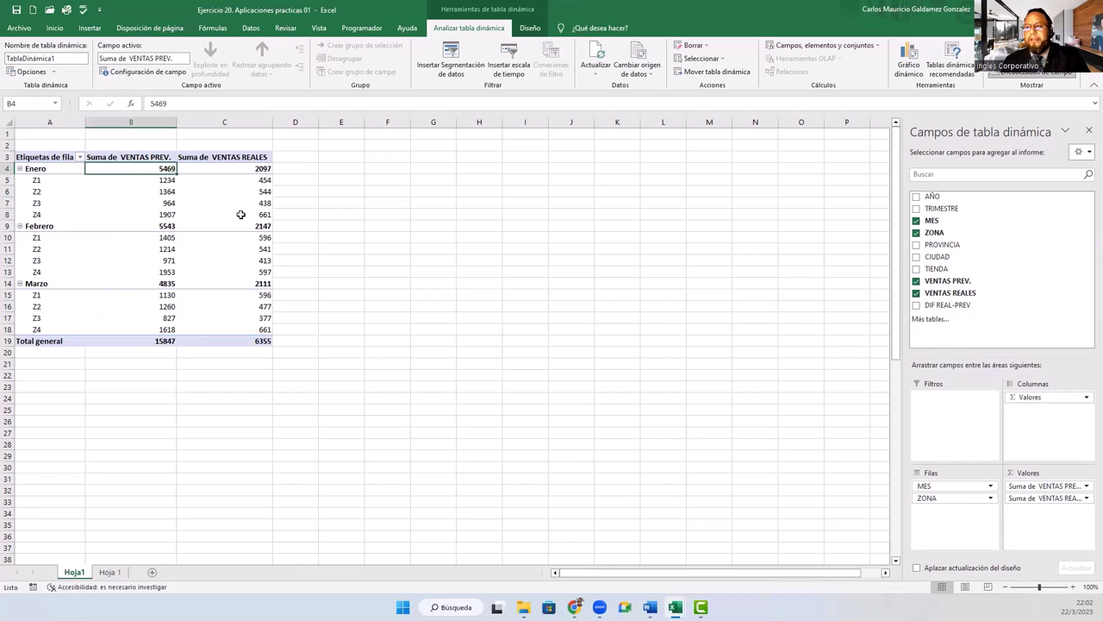
{"action": "left_click_drag", "start_coordinate": [242, 215], "coordinate": [244, 180]}
{"action": "left_click", "coordinate": [240, 169]}
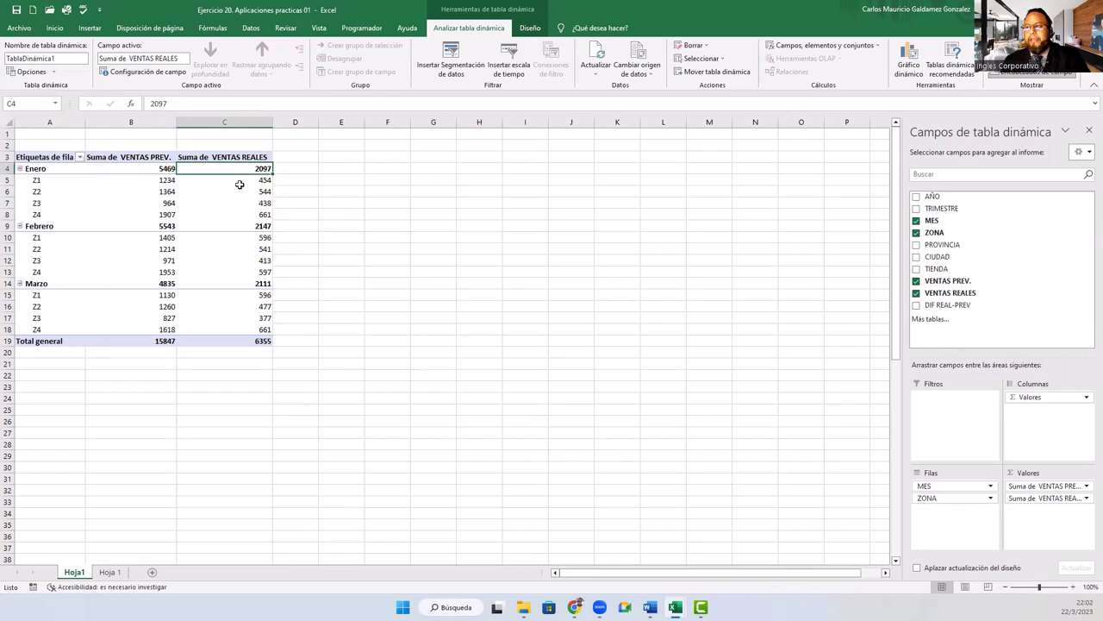
{"action": "left_click_drag", "start_coordinate": [240, 179], "coordinate": [240, 210]}
{"action": "mouse_move", "coordinate": [242, 180]}
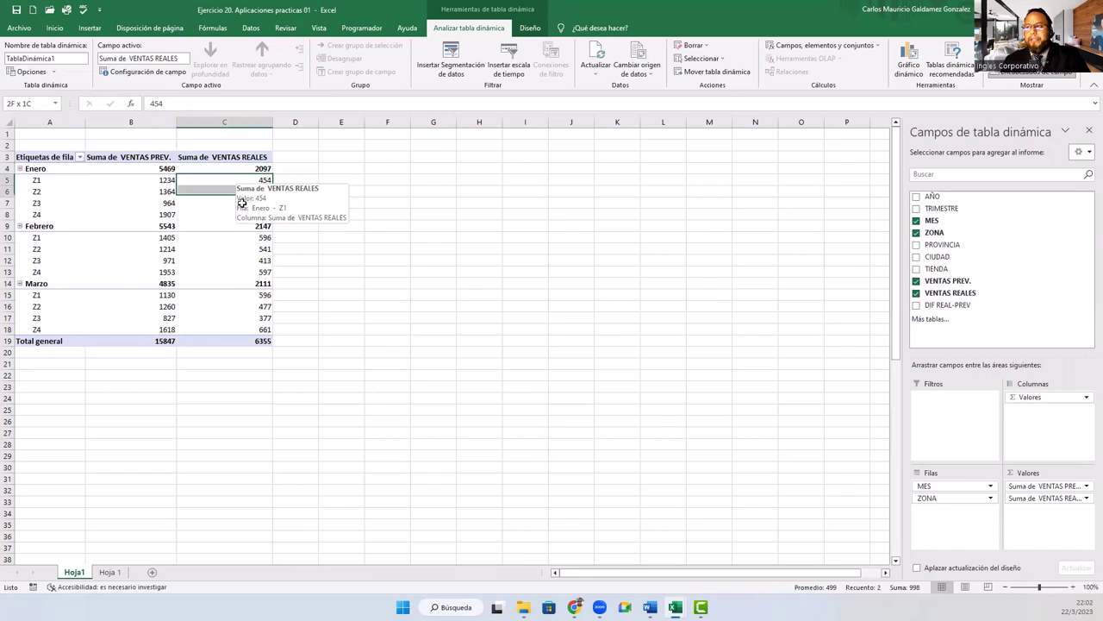
{"action": "left_click", "coordinate": [222, 169]}
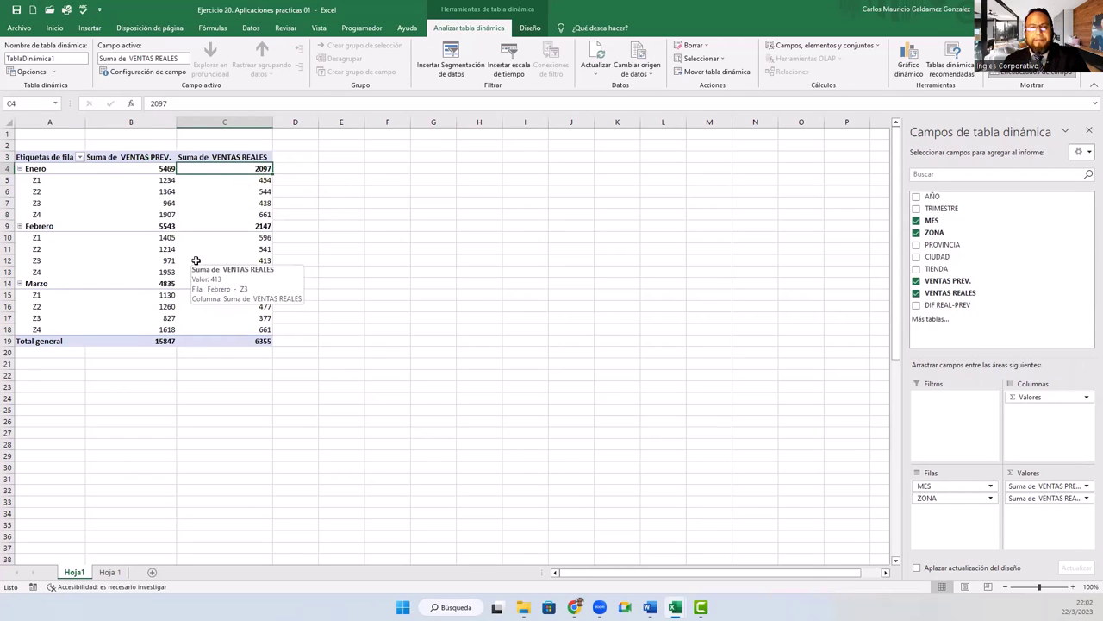
Step: Insert a second pivot table from the sales data on a new sheet
{"action": "left_click", "coordinate": [111, 573]}
{"action": "left_click", "coordinate": [120, 284]}
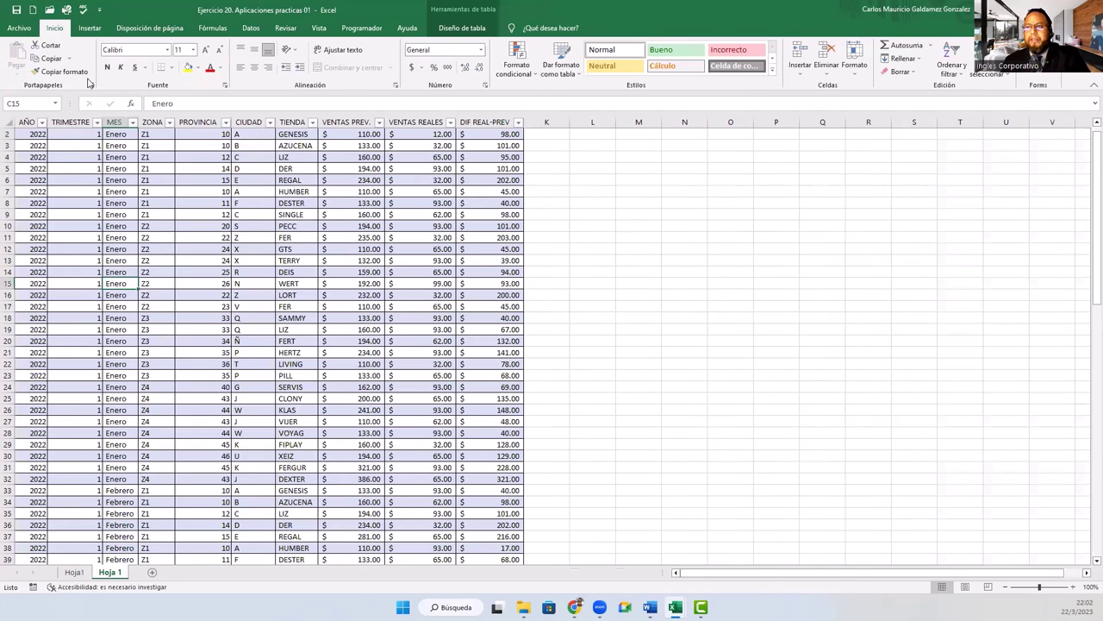
{"action": "left_click", "coordinate": [90, 28]}
{"action": "left_click", "coordinate": [24, 53]}
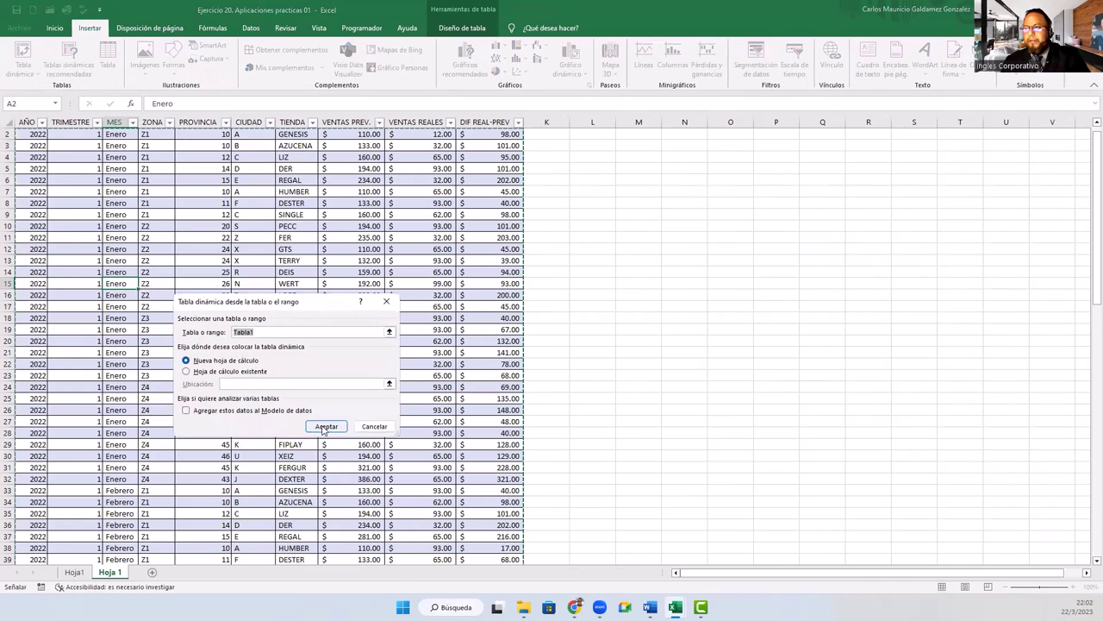
{"action": "left_click", "coordinate": [321, 426]}
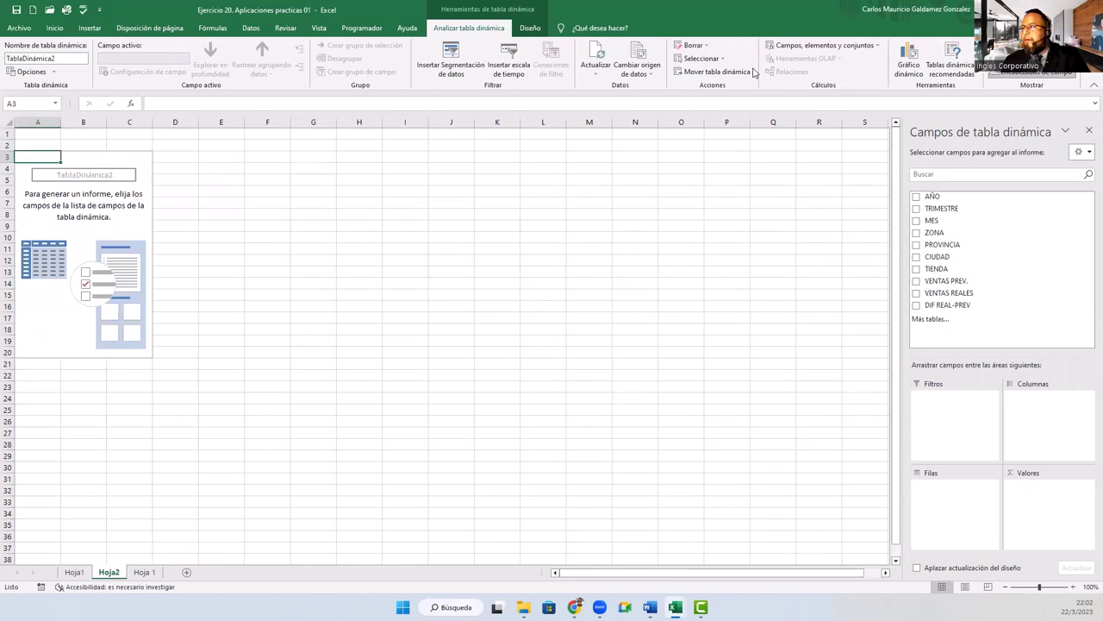
Step: Move the second pivot table to Hoja1!A23, below the first one
{"action": "left_click", "coordinate": [717, 71]}
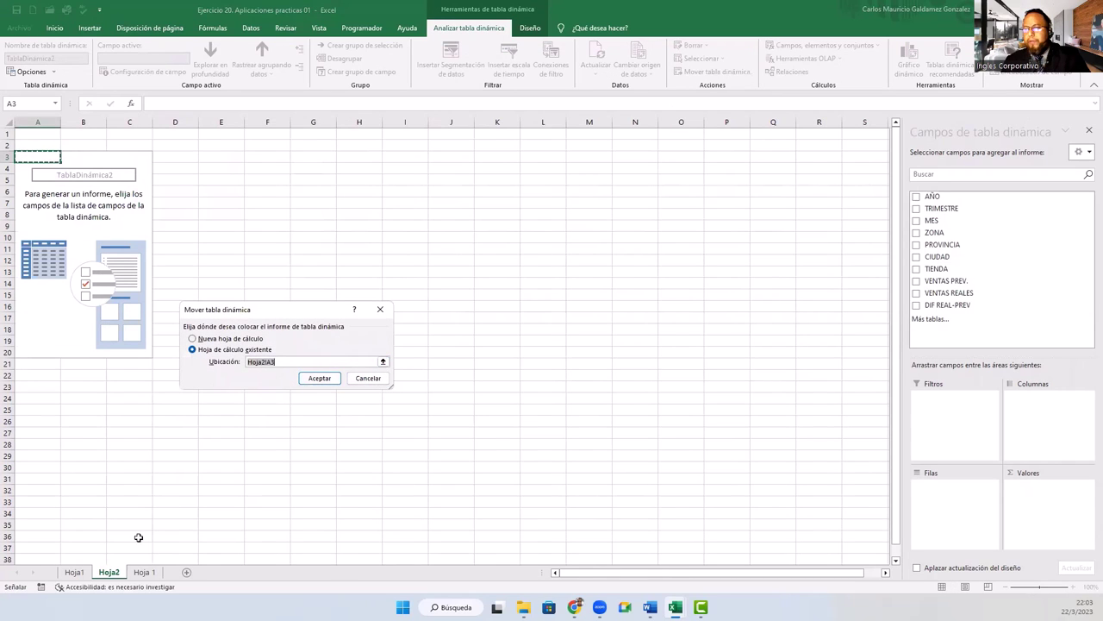
{"action": "left_click", "coordinate": [74, 573]}
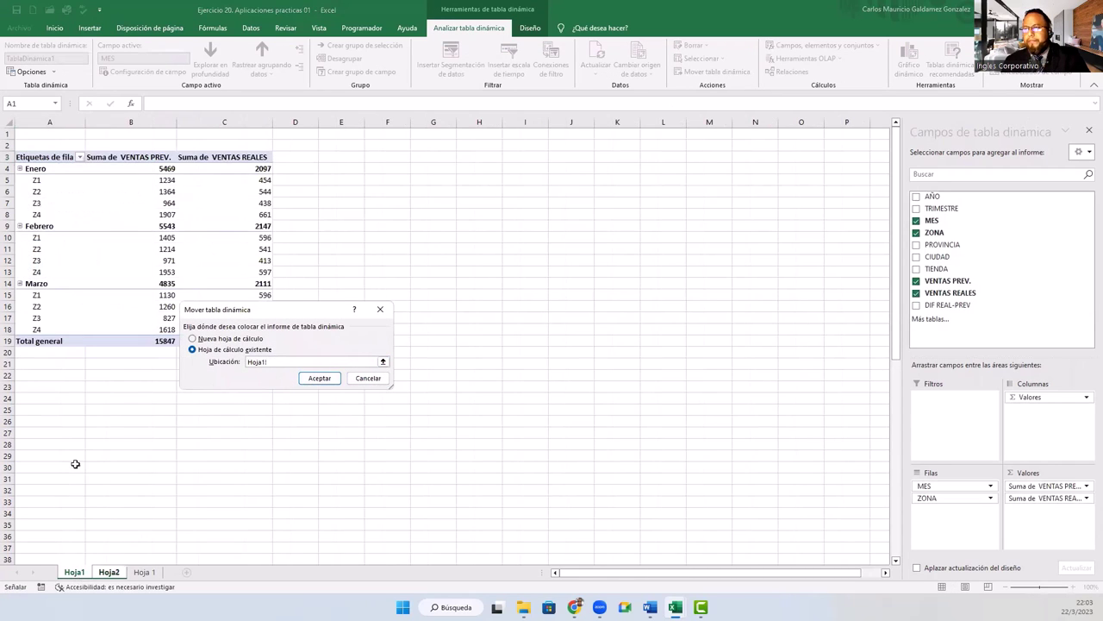
{"action": "left_click", "coordinate": [42, 386]}
{"action": "left_click", "coordinate": [308, 379]}
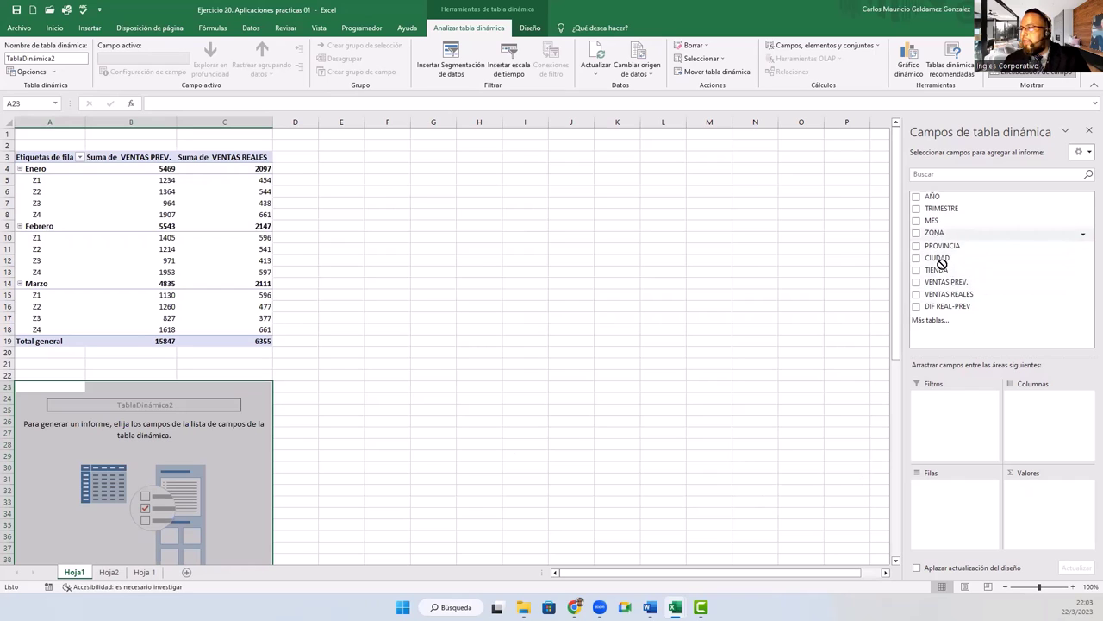
Step: Sum VENTAS PREV. and VENTAS REALES by ZONA in the second pivot, then choose to delete Hoja2
{"action": "left_click_drag", "start_coordinate": [935, 233], "coordinate": [962, 513]}
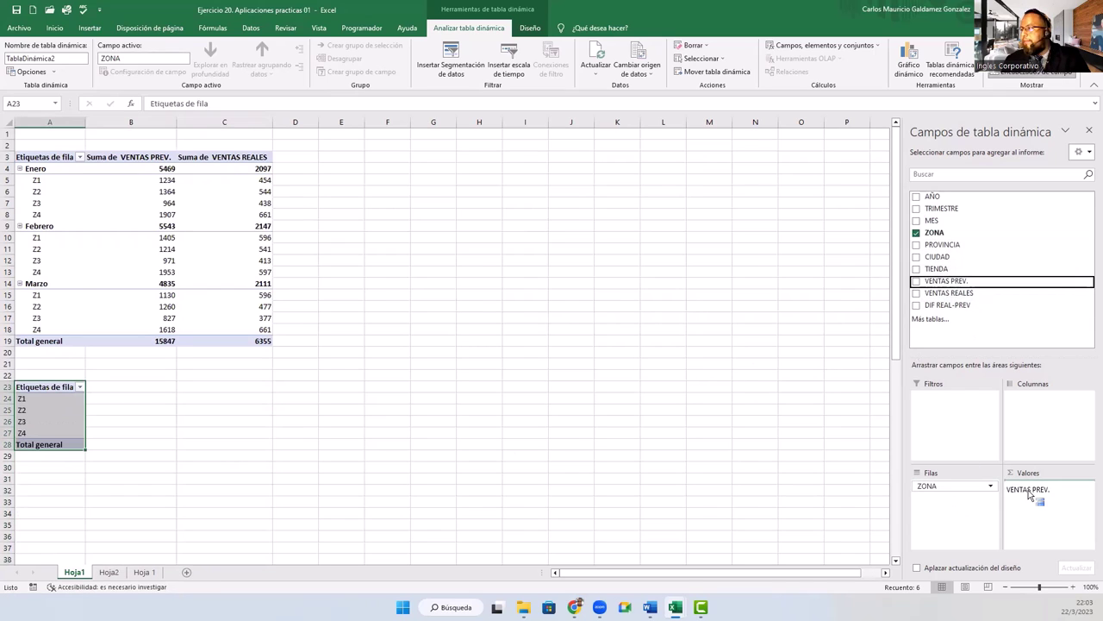
{"action": "left_click_drag", "start_coordinate": [946, 281], "coordinate": [1029, 490]}
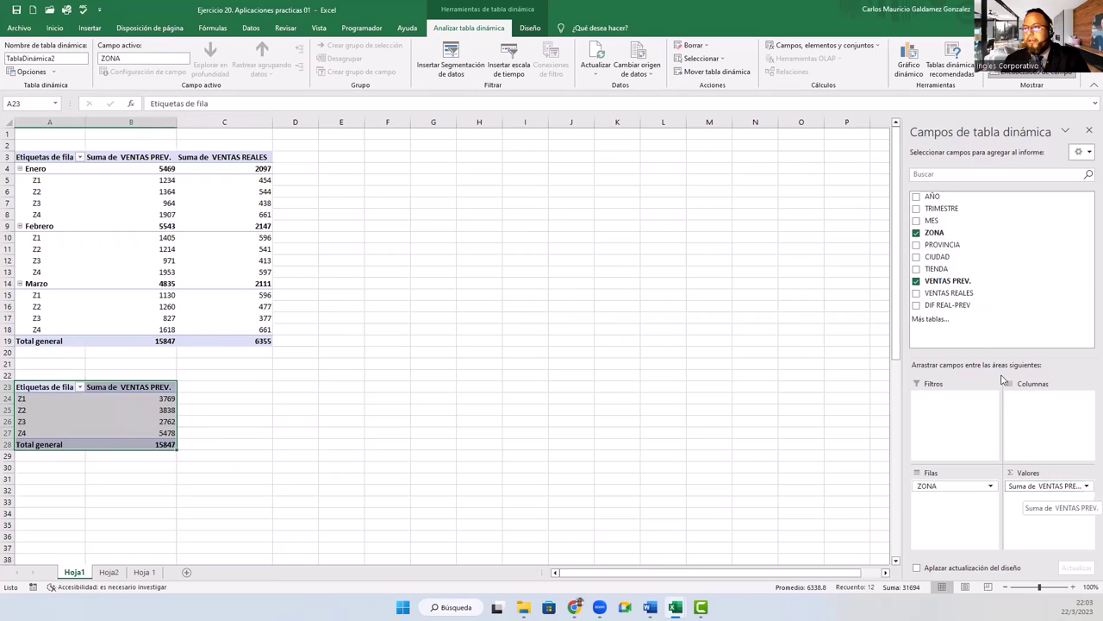
{"action": "left_click_drag", "start_coordinate": [960, 296], "coordinate": [1051, 509]}
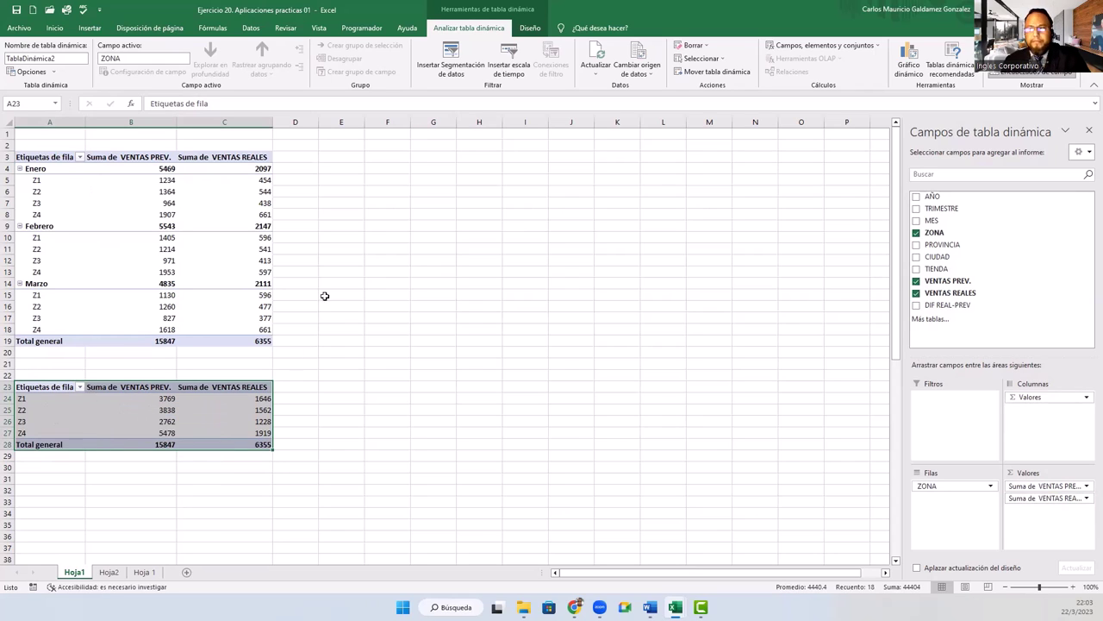
{"action": "right_click", "coordinate": [110, 573]}
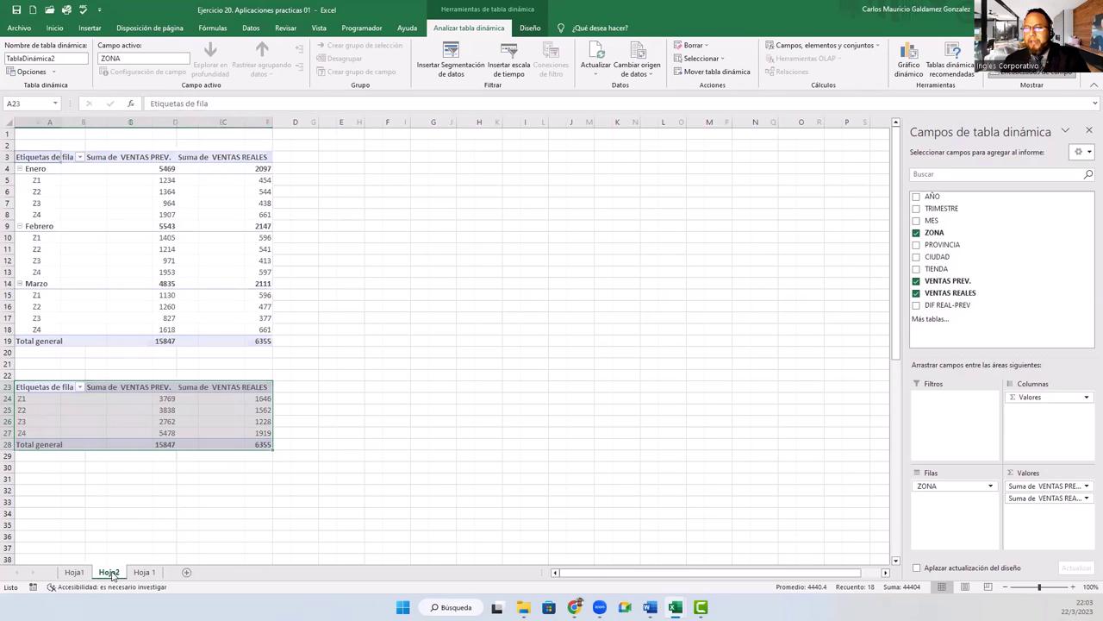
{"action": "left_click", "coordinate": [145, 453]}
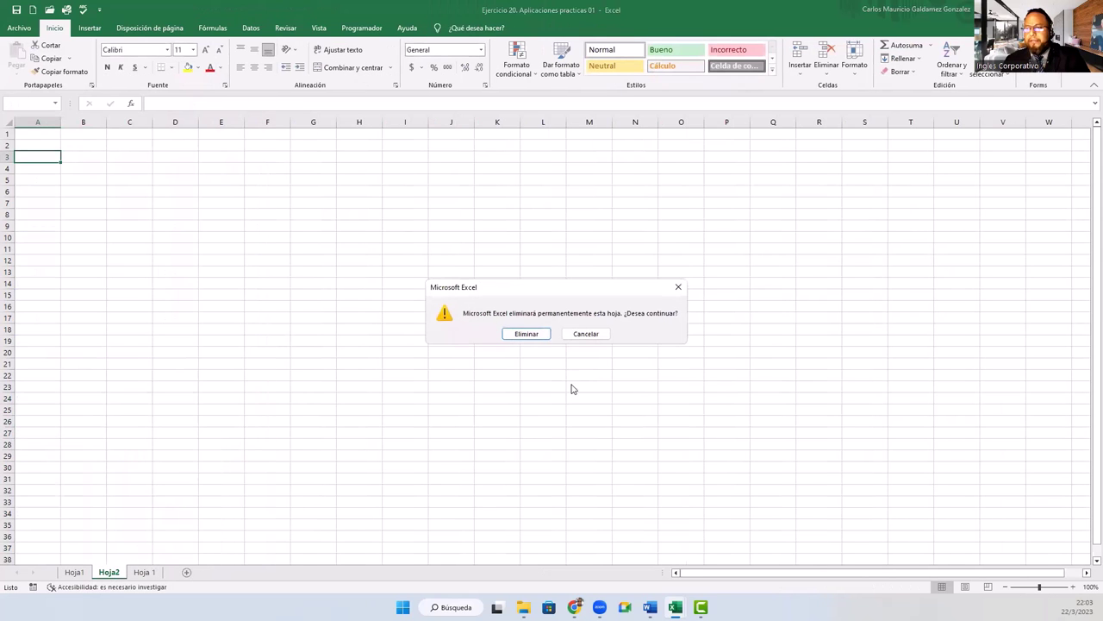
Step: Confirm deleting Hoja2 and insert a third pivot table from the sales data on a new sheet
{"action": "left_click", "coordinate": [535, 338]}
{"action": "left_click", "coordinate": [170, 374]}
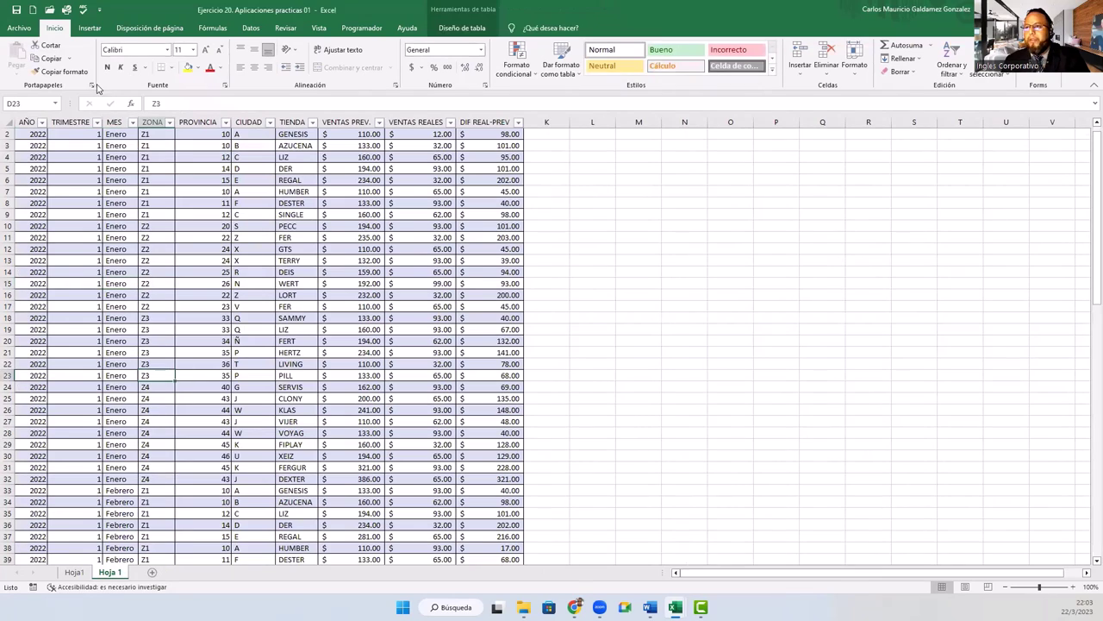
{"action": "left_click", "coordinate": [90, 28]}
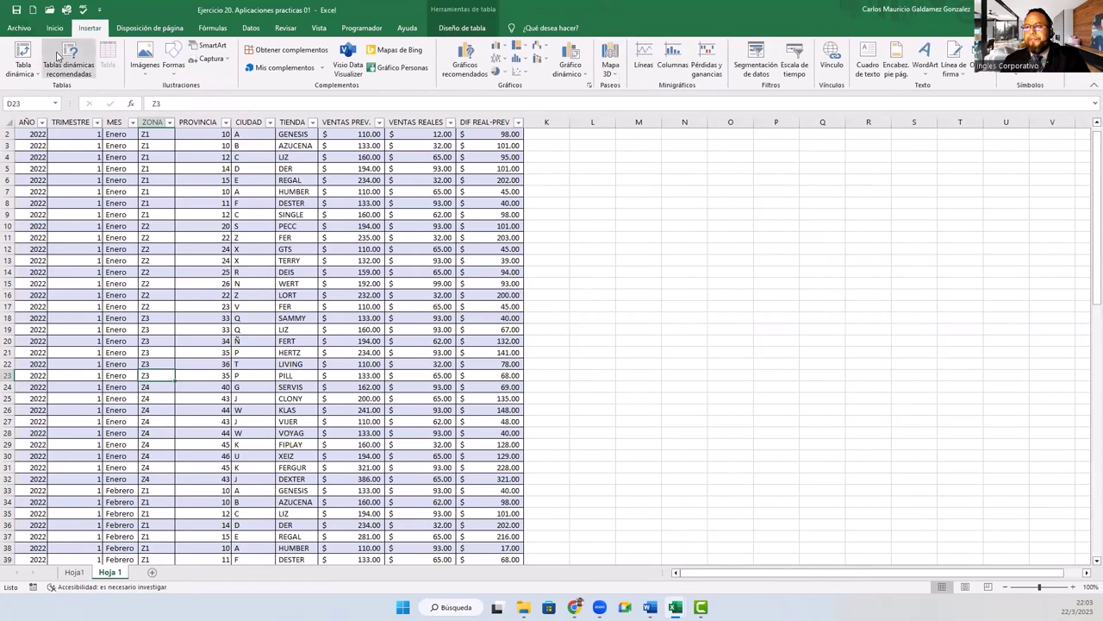
{"action": "left_click", "coordinate": [24, 54]}
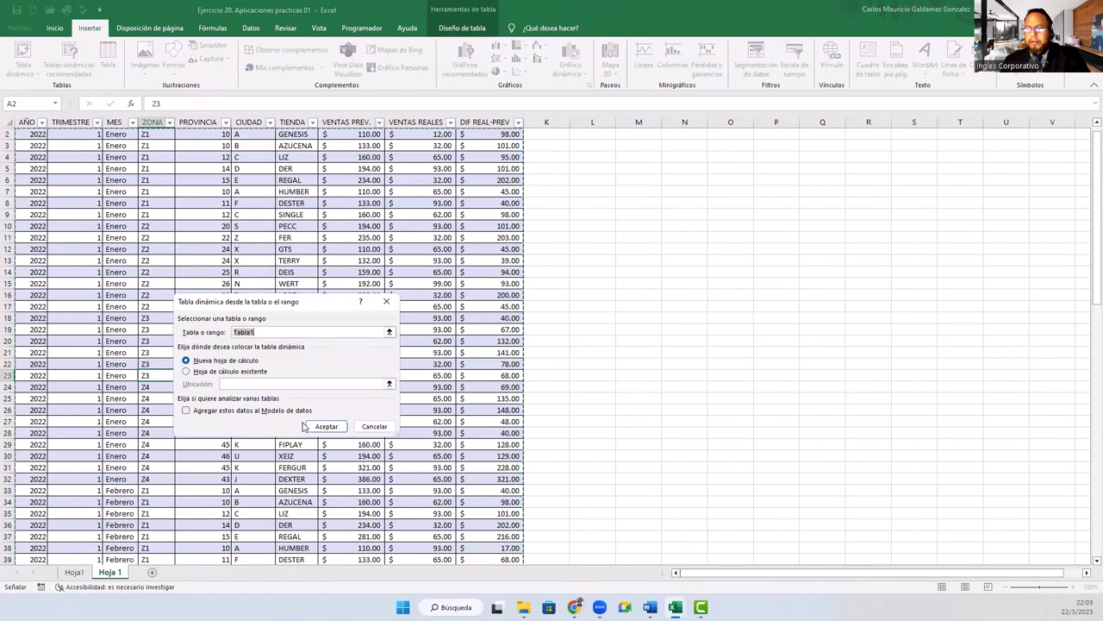
{"action": "left_click", "coordinate": [316, 428]}
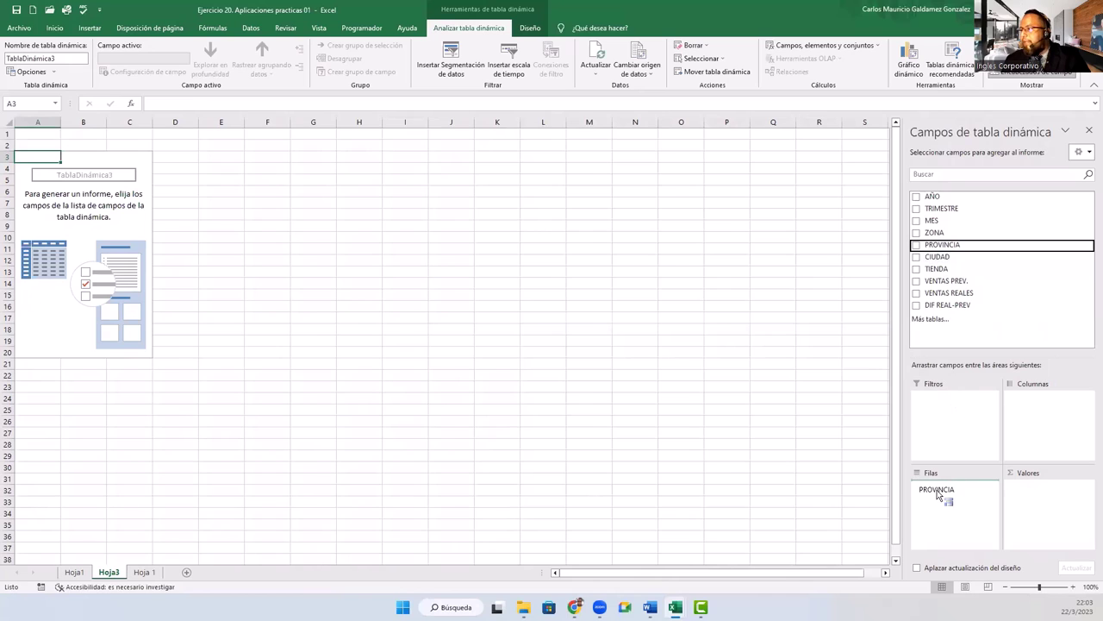
Step: Nest PROVINCIA, CIUDAD and TIENDA in the rows and sum VENTAS PREV. and VENTAS REALES (15847 and 6355)
{"action": "left_click_drag", "start_coordinate": [948, 247], "coordinate": [944, 493]}
{"action": "left_click_drag", "start_coordinate": [936, 259], "coordinate": [957, 500]}
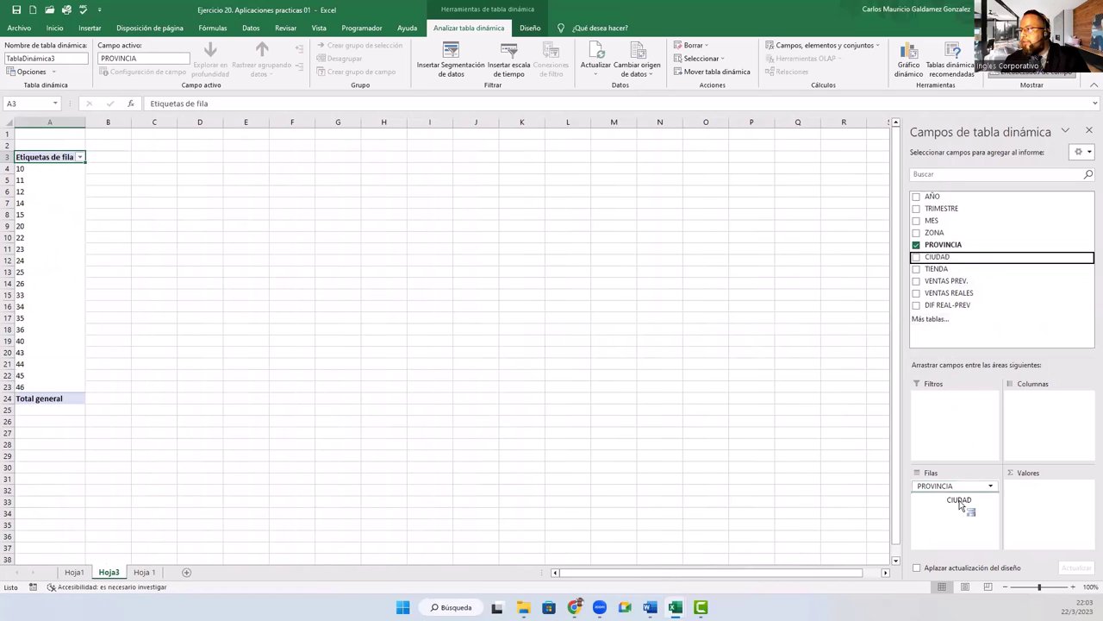
{"action": "left_click_drag", "start_coordinate": [936, 268], "coordinate": [978, 510]}
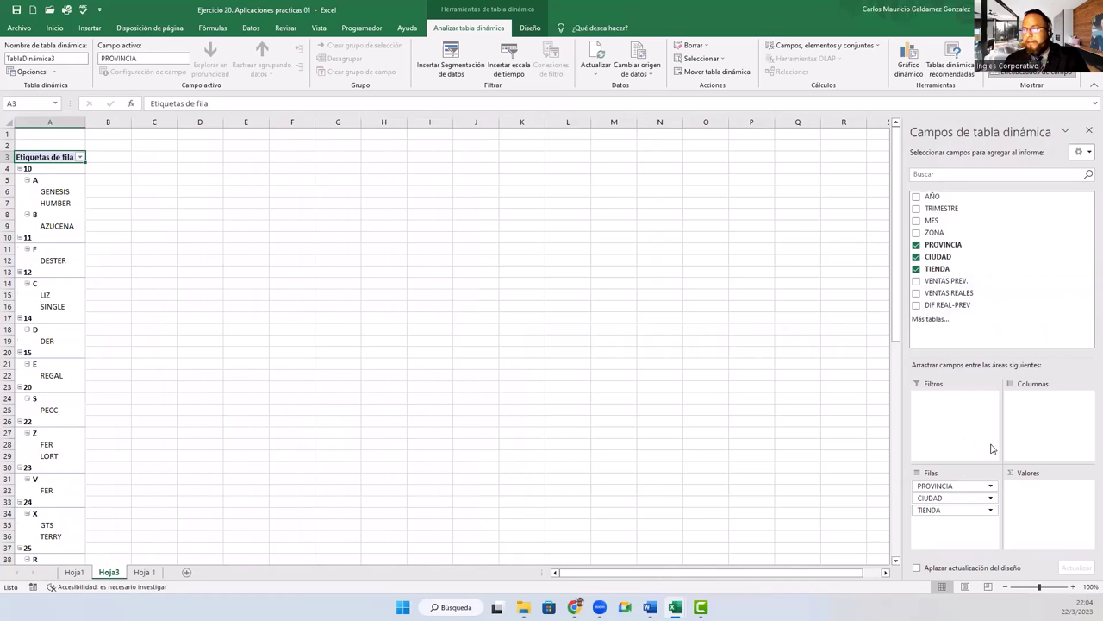
{"action": "left_click_drag", "start_coordinate": [948, 281], "coordinate": [1039, 487]}
{"action": "left_click_drag", "start_coordinate": [958, 299], "coordinate": [1043, 505]}
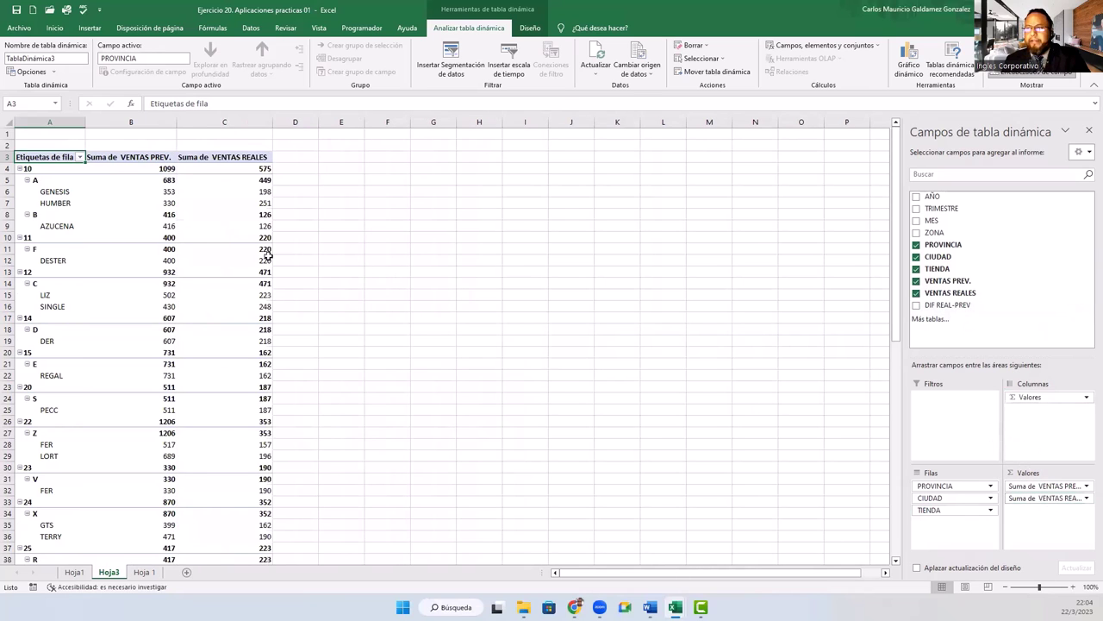
{"action": "scroll", "coordinate": [213, 275], "scroll_direction": "down", "scroll_amount": 5}
{"action": "scroll", "coordinate": [214, 278], "scroll_direction": "down", "scroll_amount": 5}
{"action": "scroll", "coordinate": [216, 282], "scroll_direction": "down", "scroll_amount": 5}
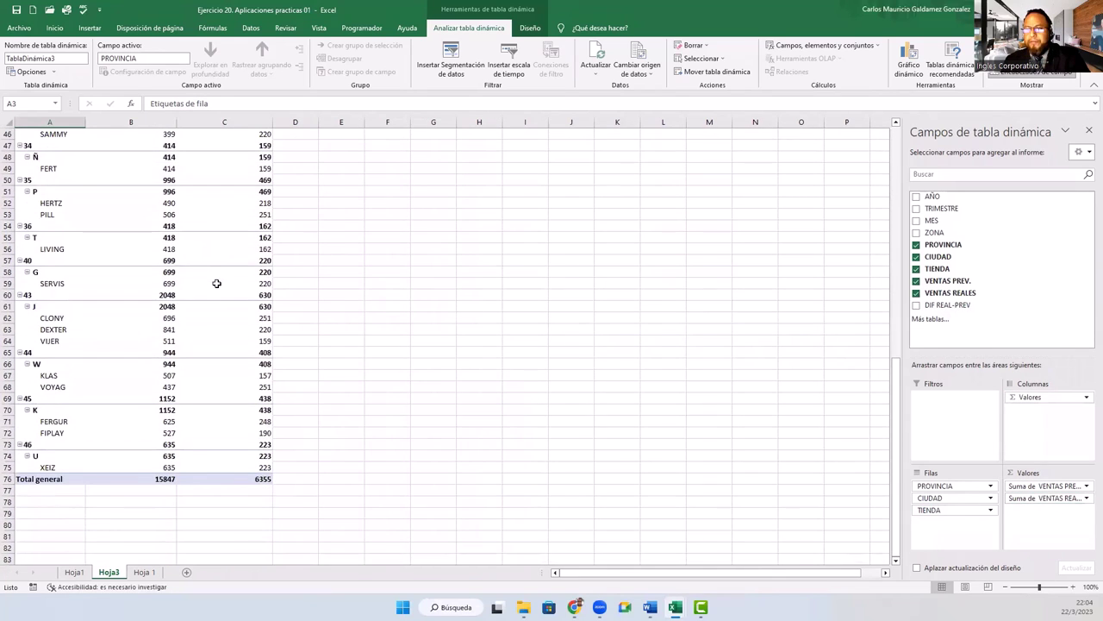
{"action": "scroll", "coordinate": [223, 293], "scroll_direction": "up", "scroll_amount": 8}
{"action": "scroll", "coordinate": [224, 293], "scroll_direction": "up", "scroll_amount": 7}
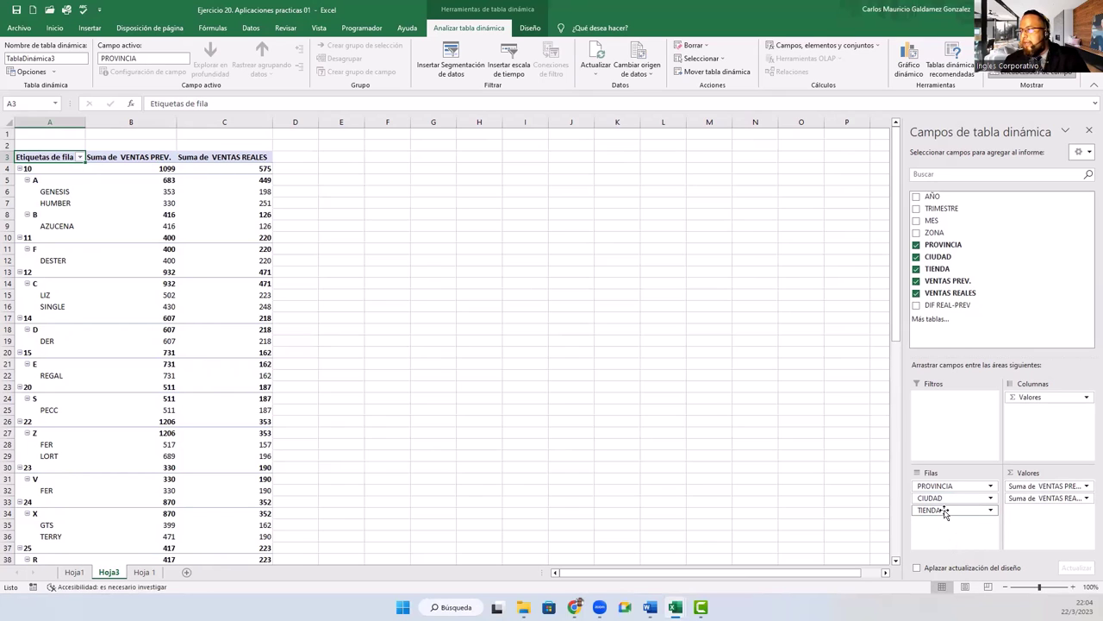
{"action": "left_click_drag", "start_coordinate": [945, 511], "coordinate": [965, 343]}
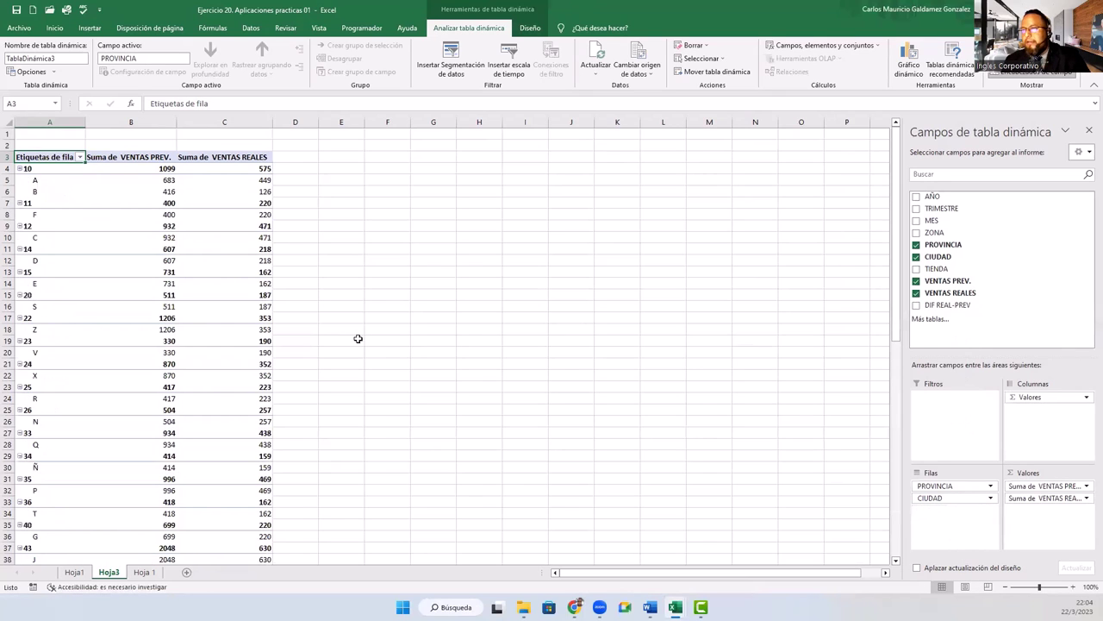
{"action": "scroll", "coordinate": [301, 350], "scroll_direction": "down", "scroll_amount": 3}
{"action": "scroll", "coordinate": [298, 364], "scroll_direction": "up", "scroll_amount": 3}
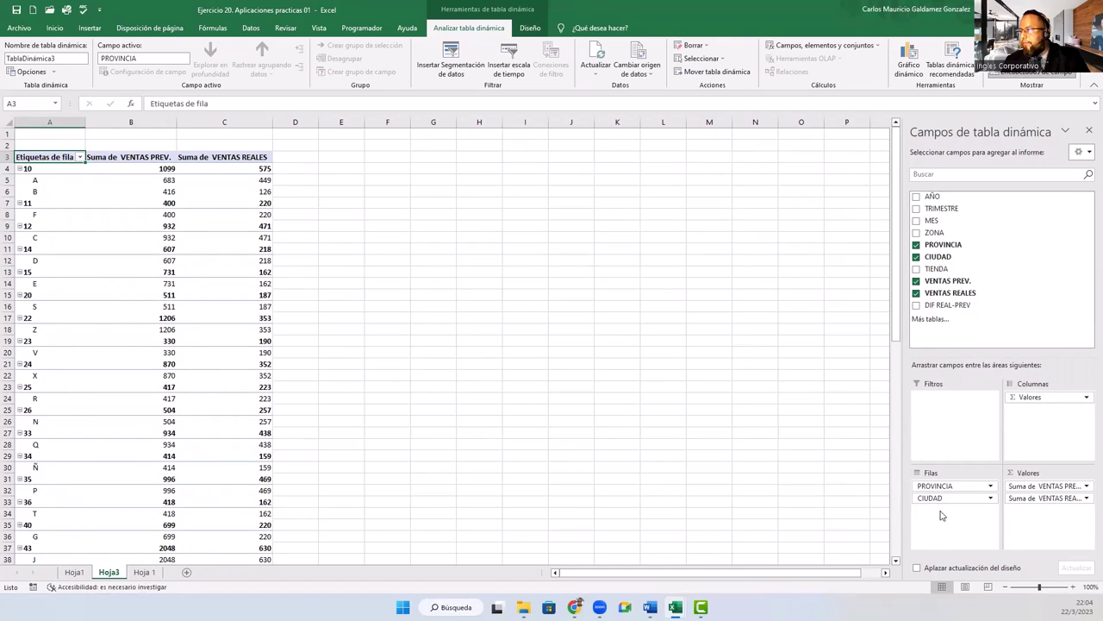
{"action": "left_click_drag", "start_coordinate": [936, 498], "coordinate": [946, 338]}
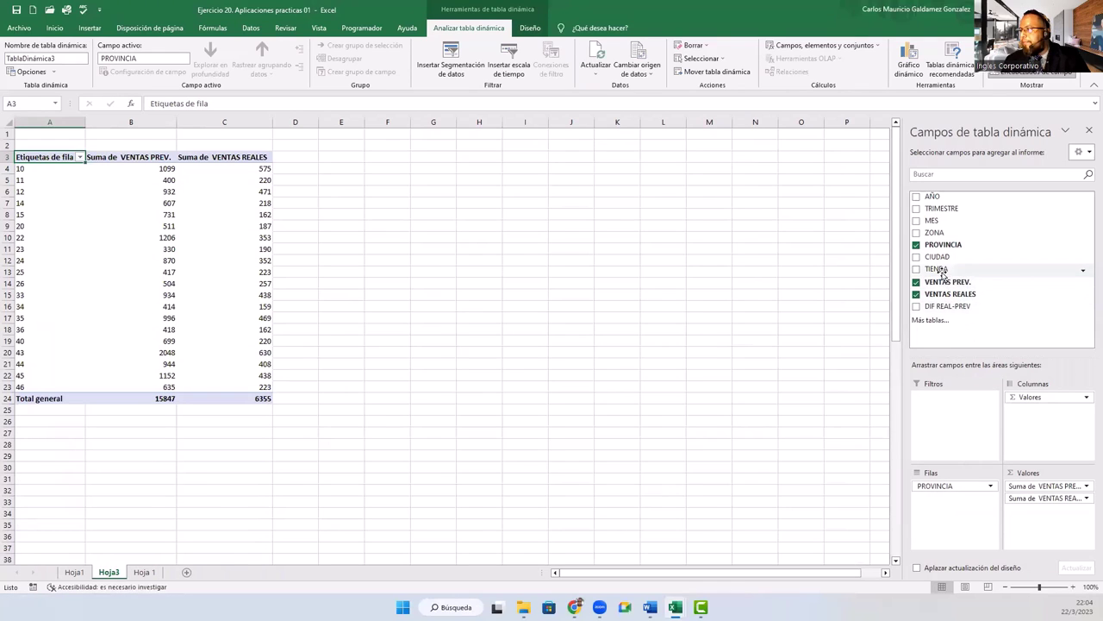
{"action": "mouse_move", "coordinate": [937, 257]}
{"action": "left_mouse_down"}
{"action": "mouse_move", "coordinate": [941, 487]}
{"action": "mouse_move", "coordinate": [933, 482]}
{"action": "left_mouse_up"}
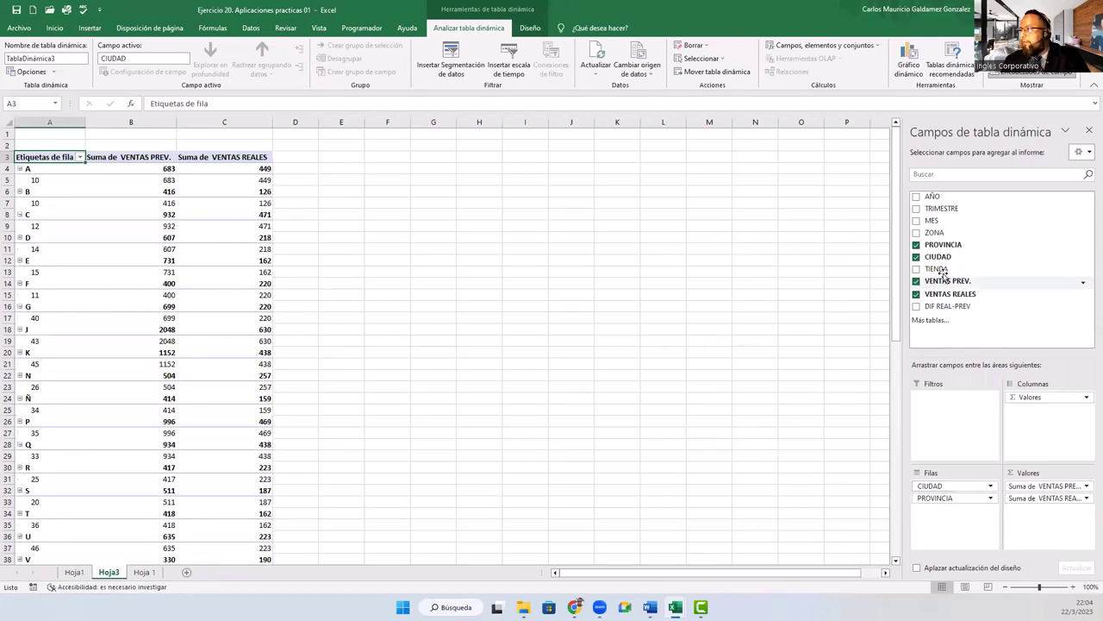
{"action": "left_click_drag", "start_coordinate": [940, 270], "coordinate": [954, 487]}
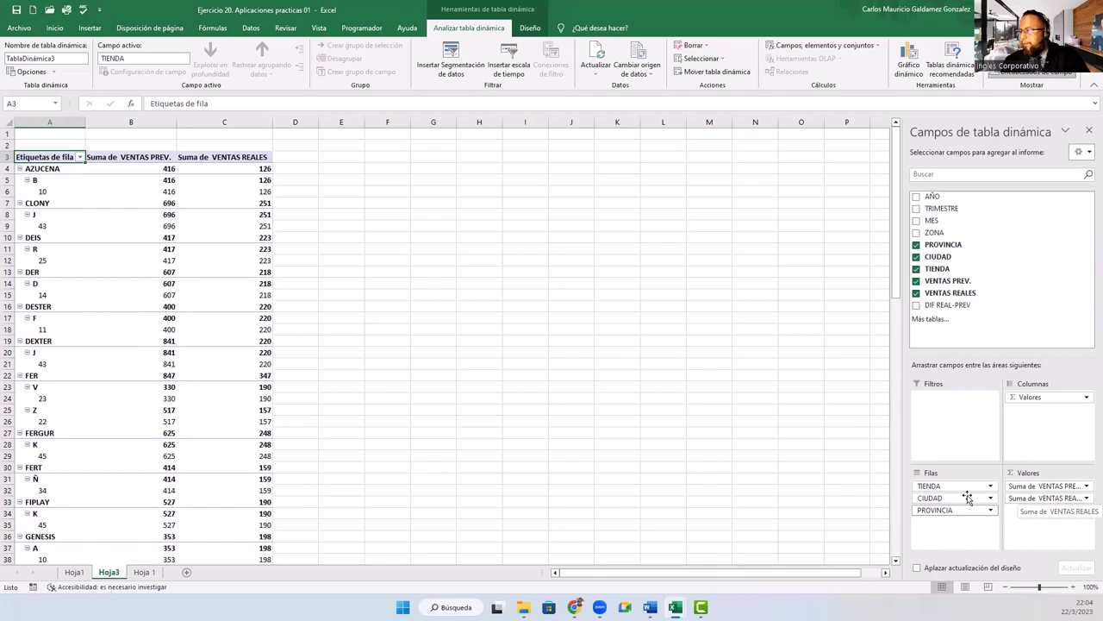
{"action": "left_click_drag", "start_coordinate": [933, 498], "coordinate": [958, 342]}
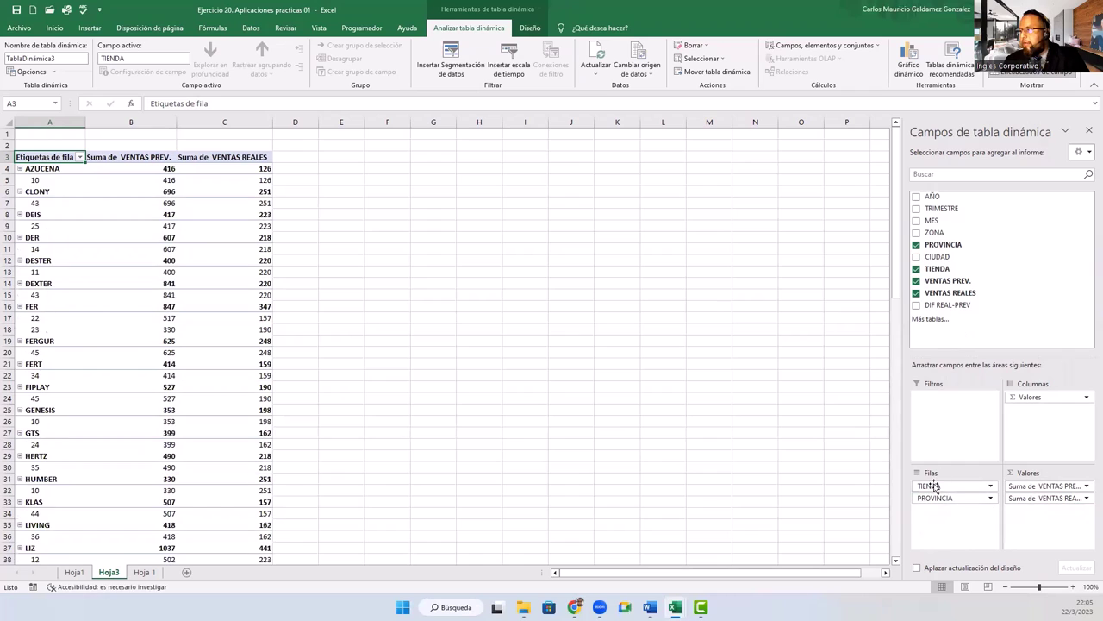
{"action": "left_click_drag", "start_coordinate": [933, 485], "coordinate": [955, 341]}
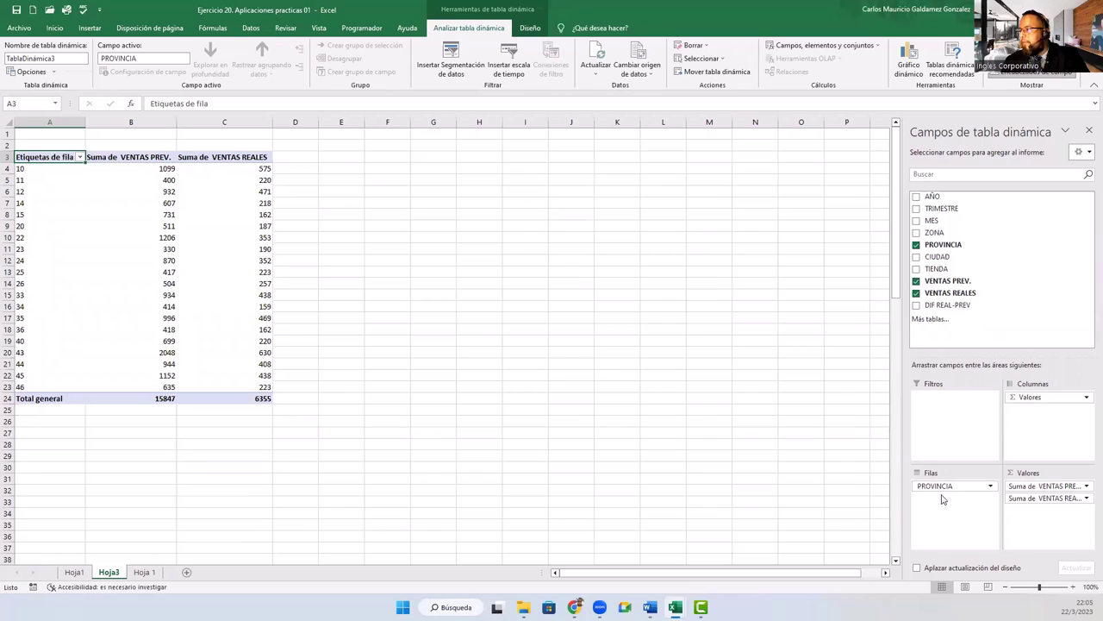
{"action": "left_click_drag", "start_coordinate": [938, 257], "coordinate": [936, 499]}
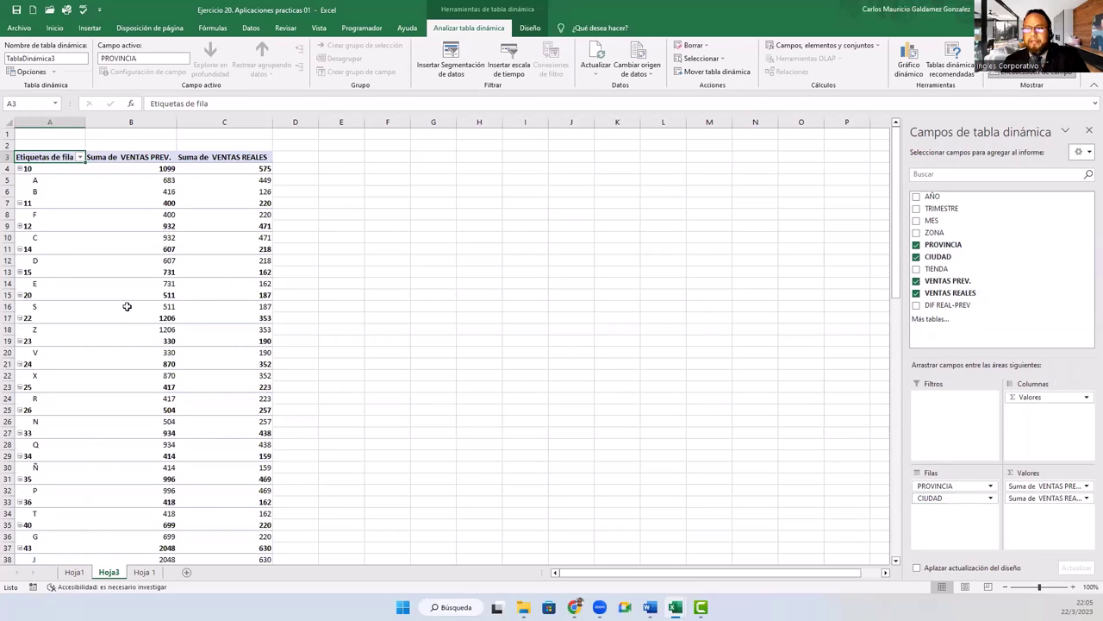
{"action": "mouse_move", "coordinate": [130, 307]}
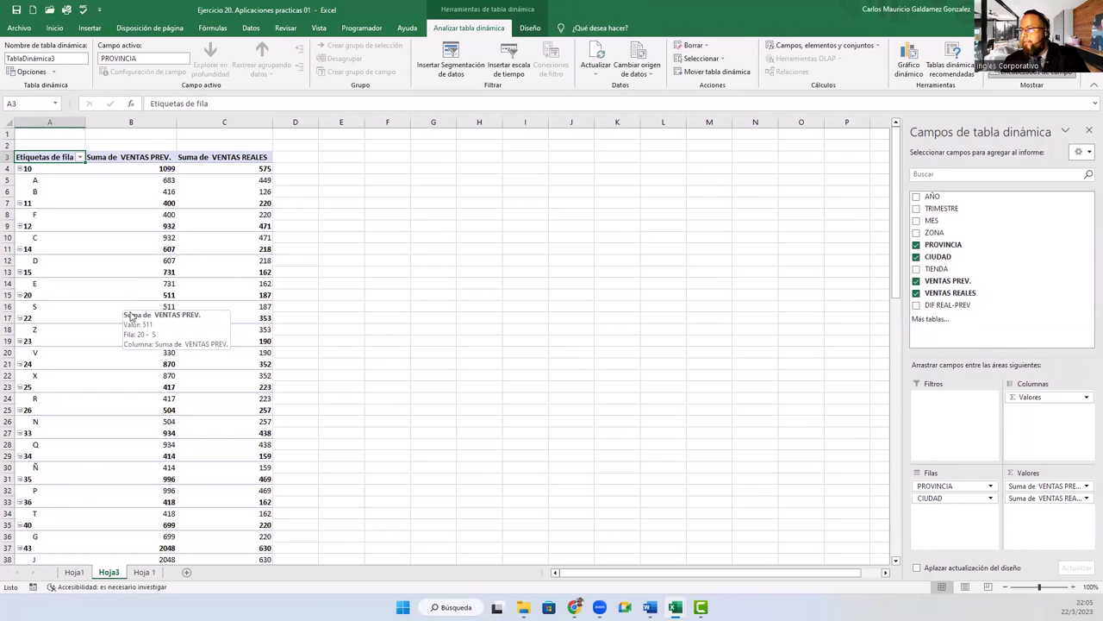
{"action": "scroll", "coordinate": [148, 316], "scroll_direction": "down", "scroll_amount": 15}
{"action": "scroll", "coordinate": [148, 315], "scroll_direction": "up", "scroll_amount": 15}
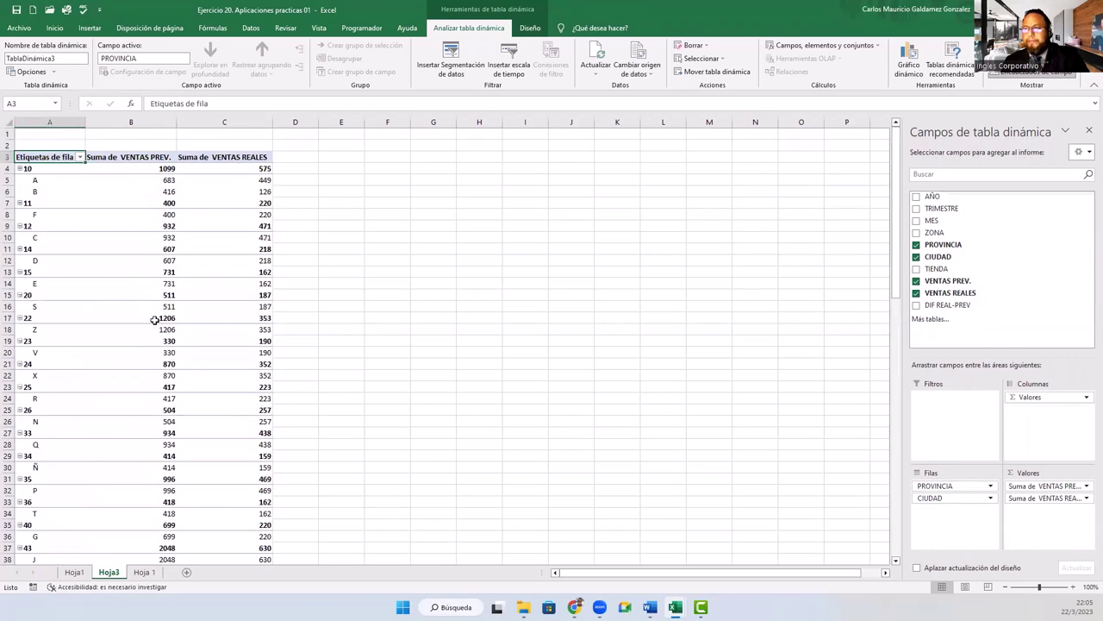
{"action": "left_click_drag", "start_coordinate": [937, 268], "coordinate": [974, 509]}
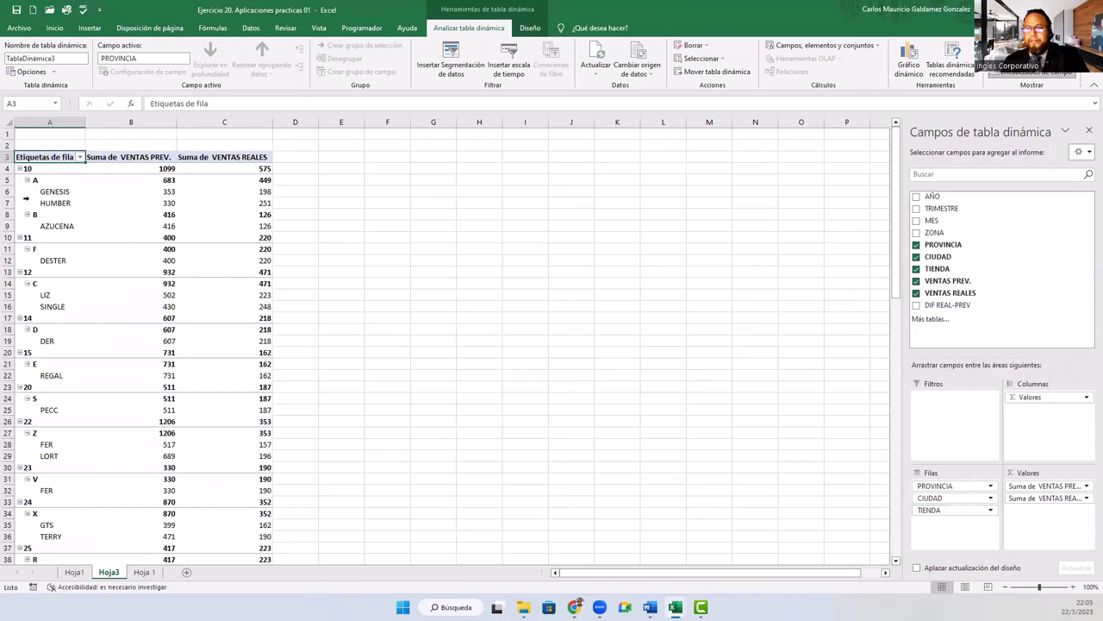
Step: Collapse provinces 10, 11 and 12 individually
{"action": "left_click", "coordinate": [17, 169]}
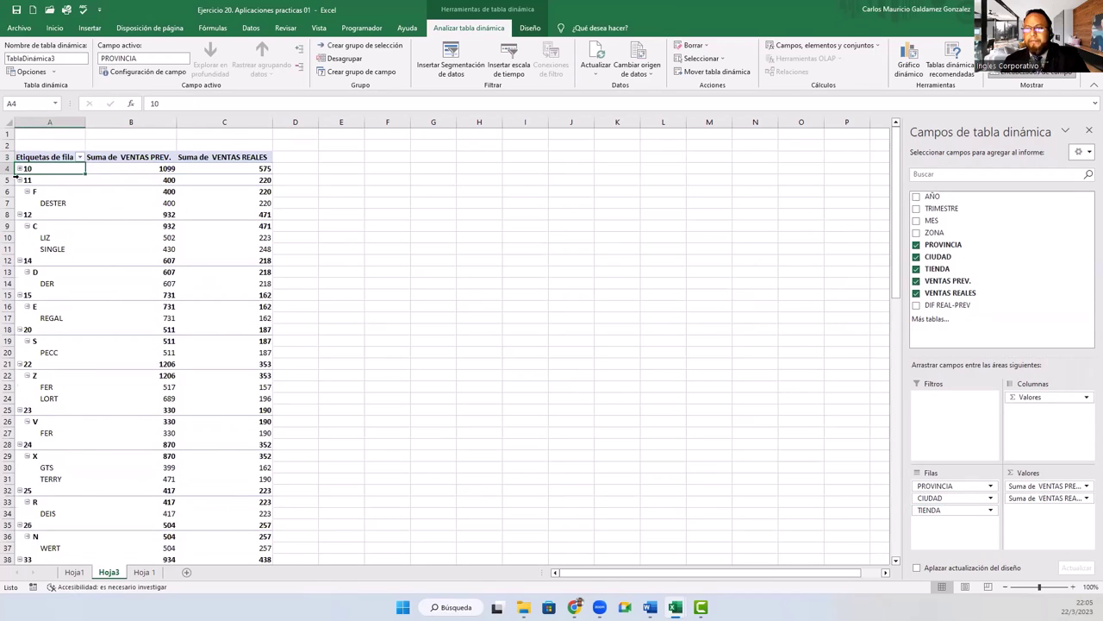
{"action": "left_click", "coordinate": [19, 180]}
{"action": "left_click", "coordinate": [20, 192]}
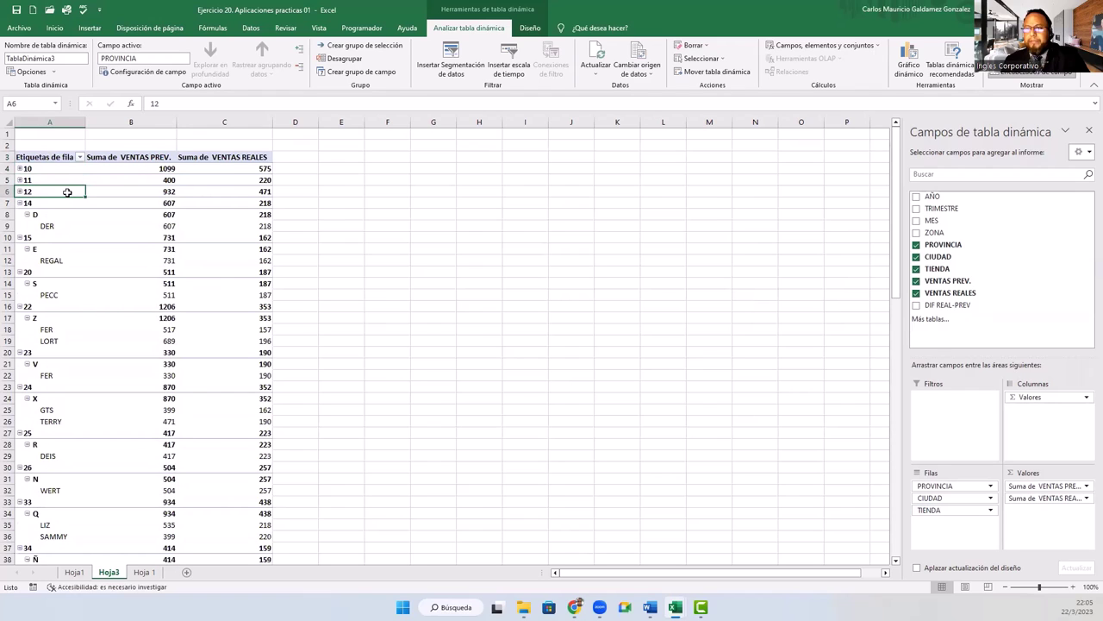
{"action": "right_click", "coordinate": [68, 195]}
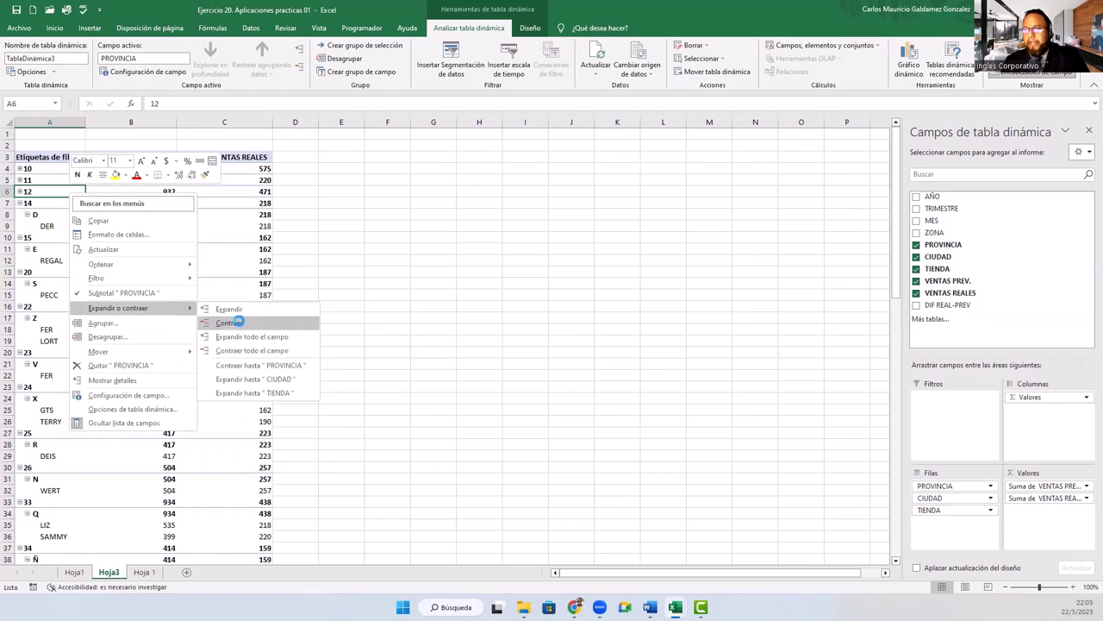
Step: Collapse the whole PROVINCIA field to totals, briefly re-expanding province 10 to check
{"action": "left_click", "coordinate": [229, 322]}
{"action": "right_click", "coordinate": [59, 203]}
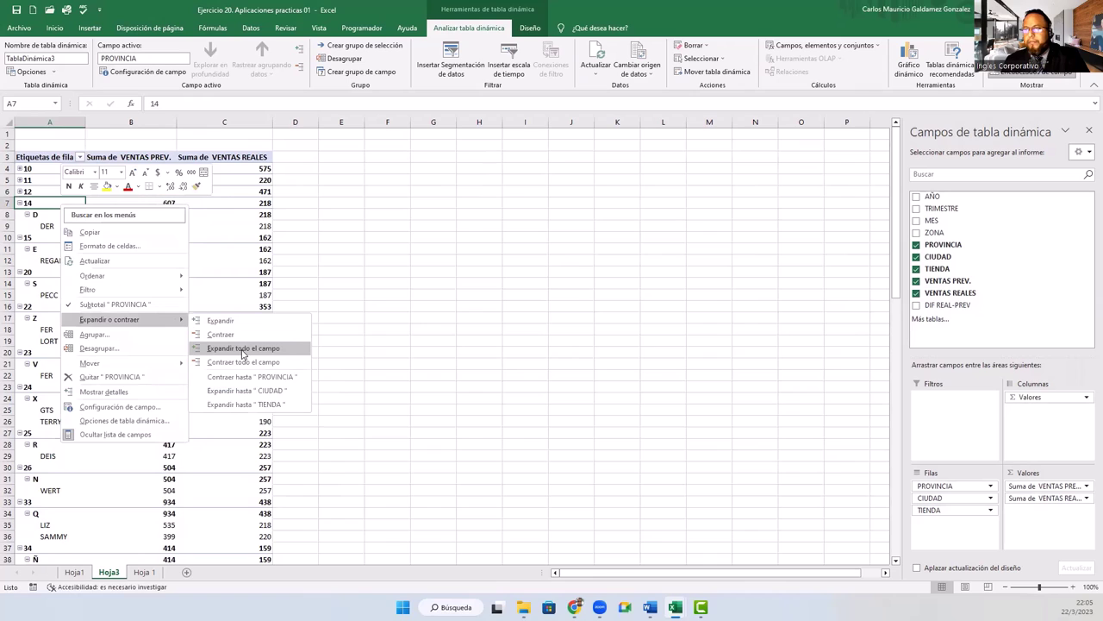
{"action": "left_click", "coordinate": [244, 365]}
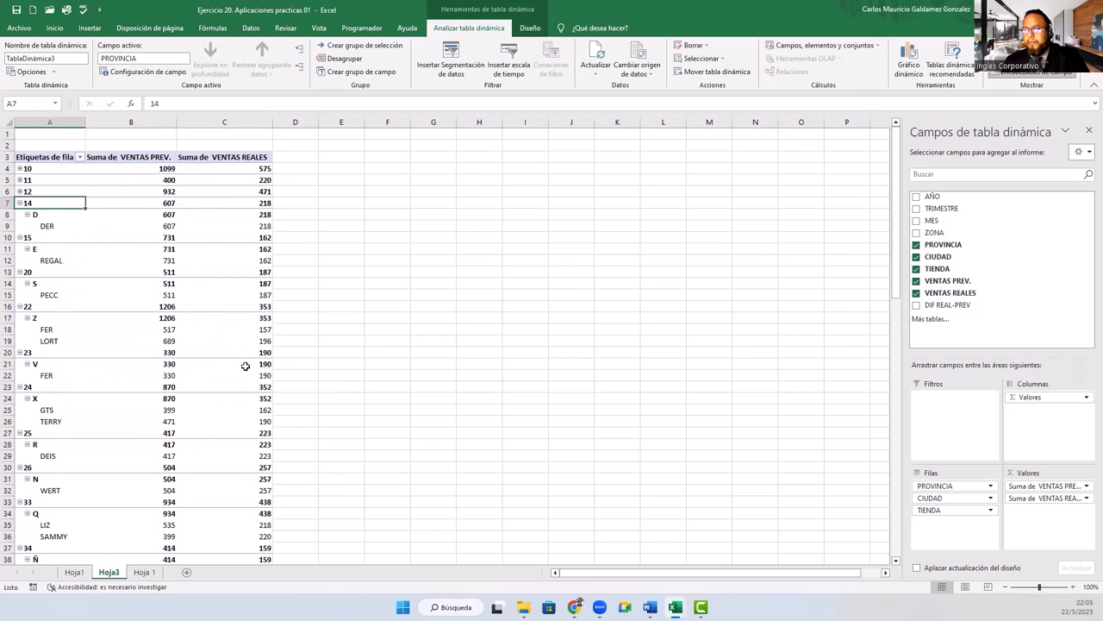
{"action": "left_click", "coordinate": [90, 264]}
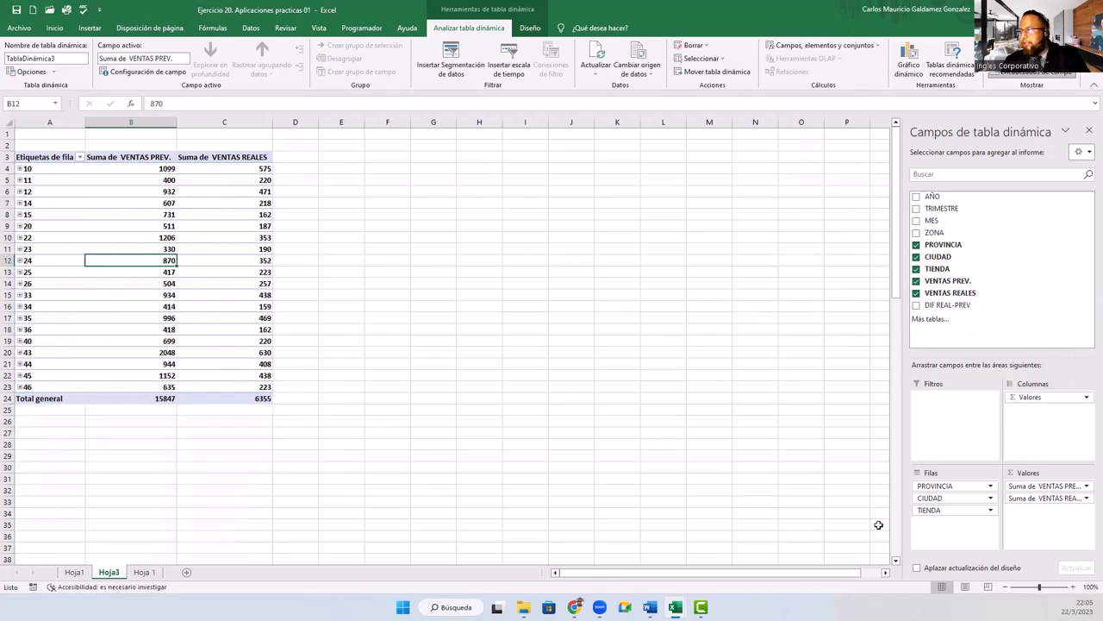
{"action": "left_click", "coordinate": [20, 169]}
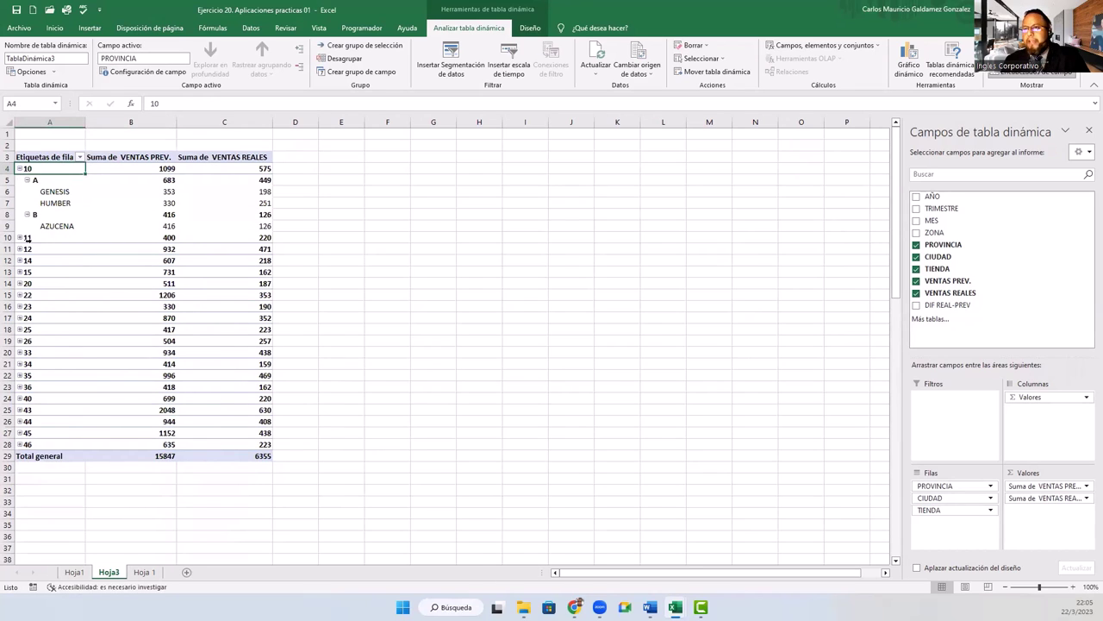
{"action": "left_click", "coordinate": [19, 169]}
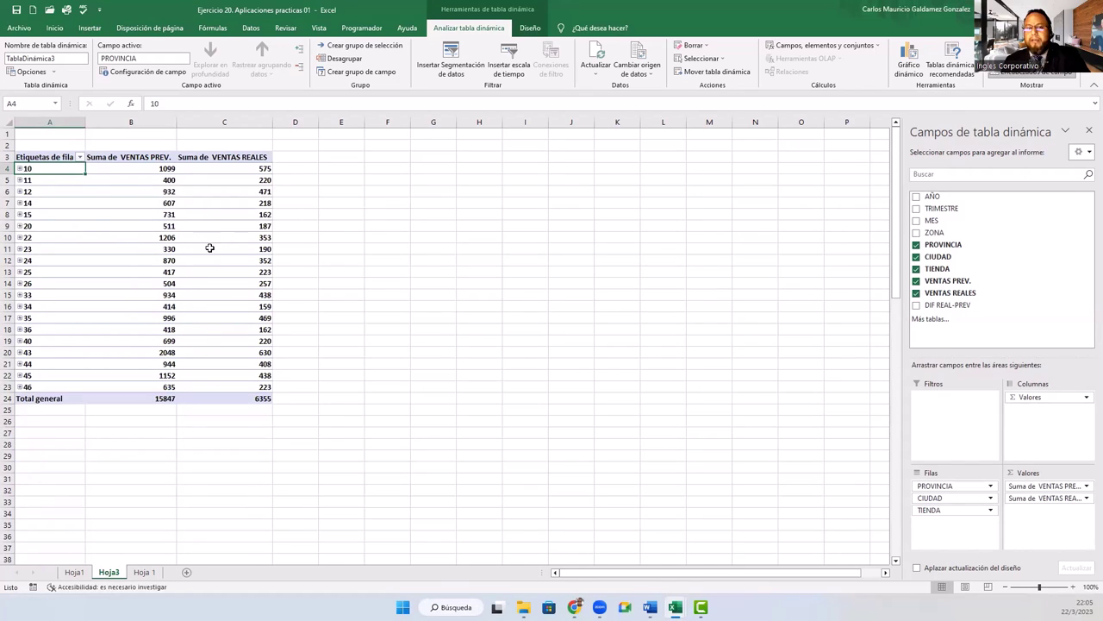
{"action": "left_click", "coordinate": [108, 247]}
Step: Move the province pivot table from Hoja3 to Hoja1!E1
{"action": "left_click", "coordinate": [716, 71]}
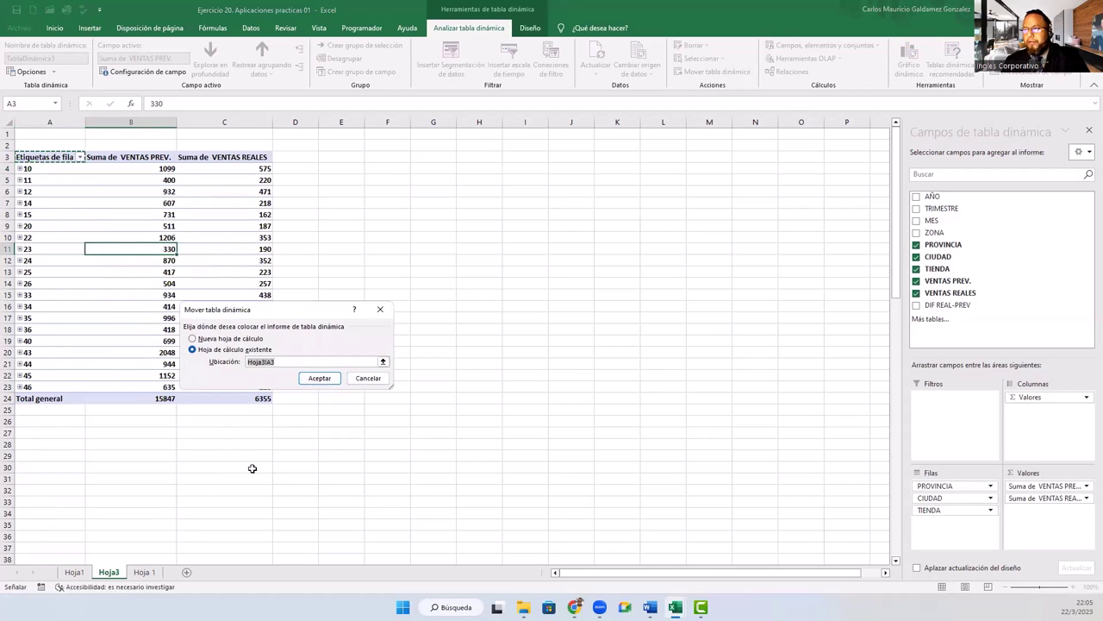
{"action": "left_click", "coordinate": [383, 362]}
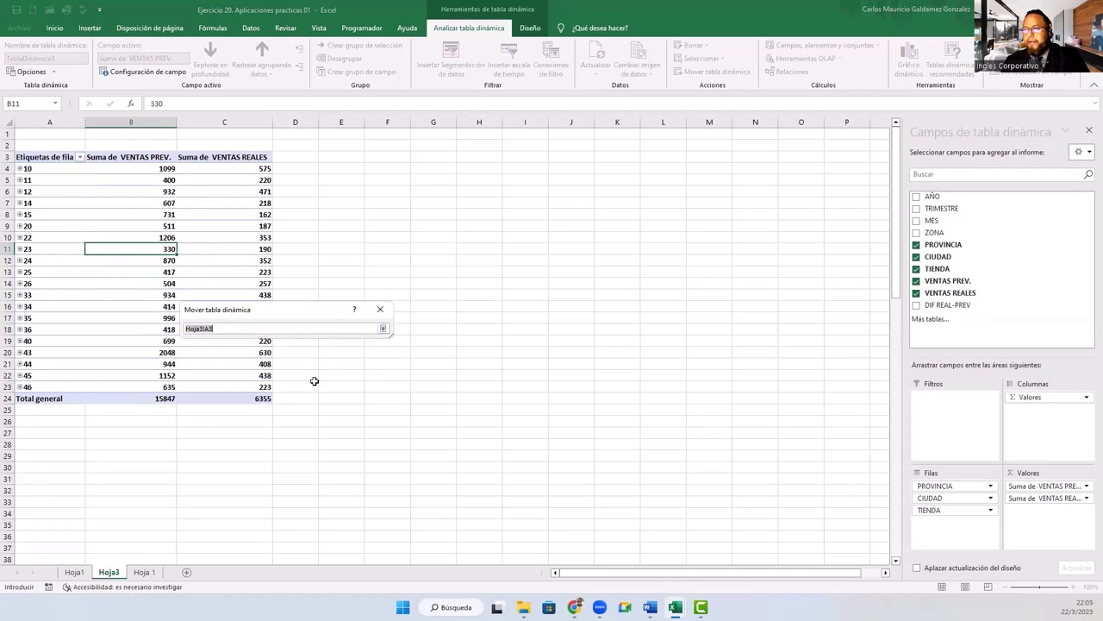
{"action": "left_click", "coordinate": [144, 572]}
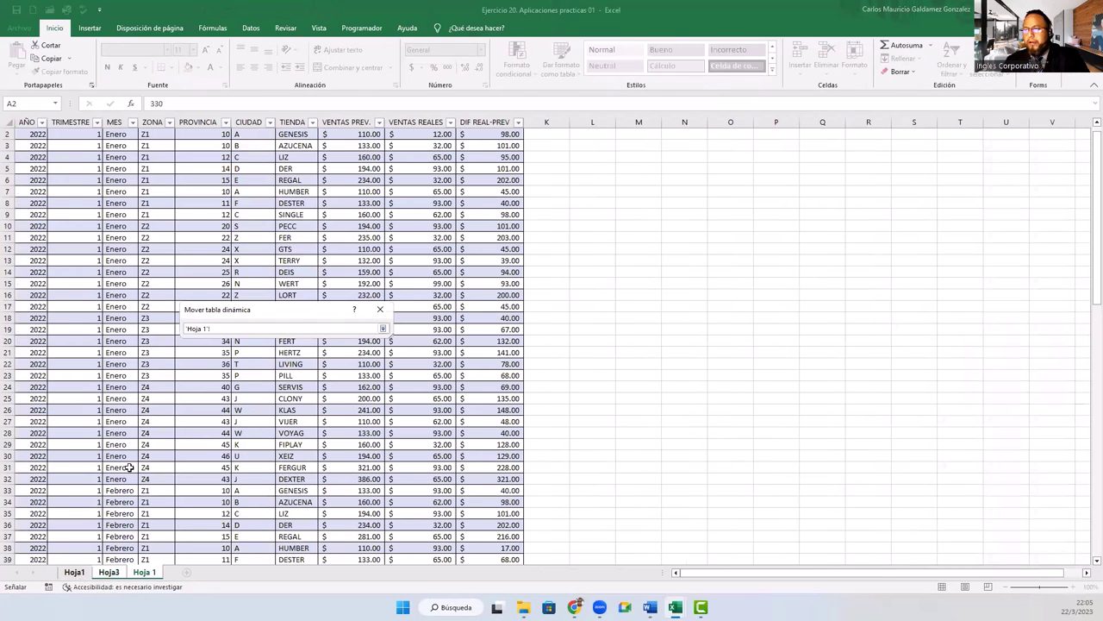
{"action": "key", "text": "ctrl+Page_Up"}
{"action": "key", "text": "ctrl+Page_Up"}
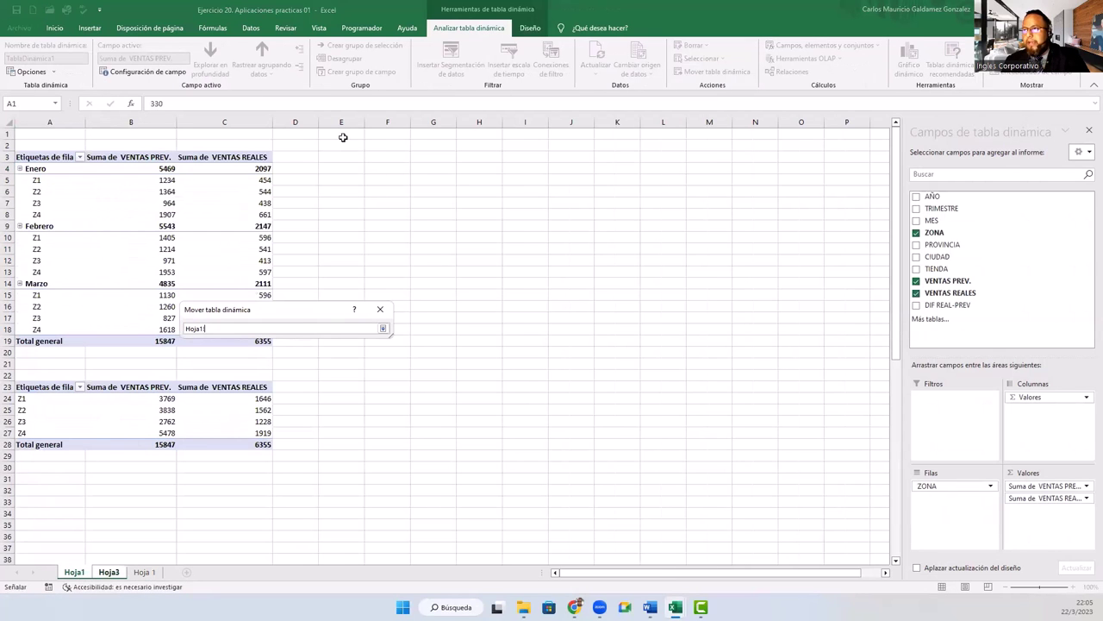
{"action": "left_click", "coordinate": [343, 137]}
{"action": "left_click", "coordinate": [383, 328]}
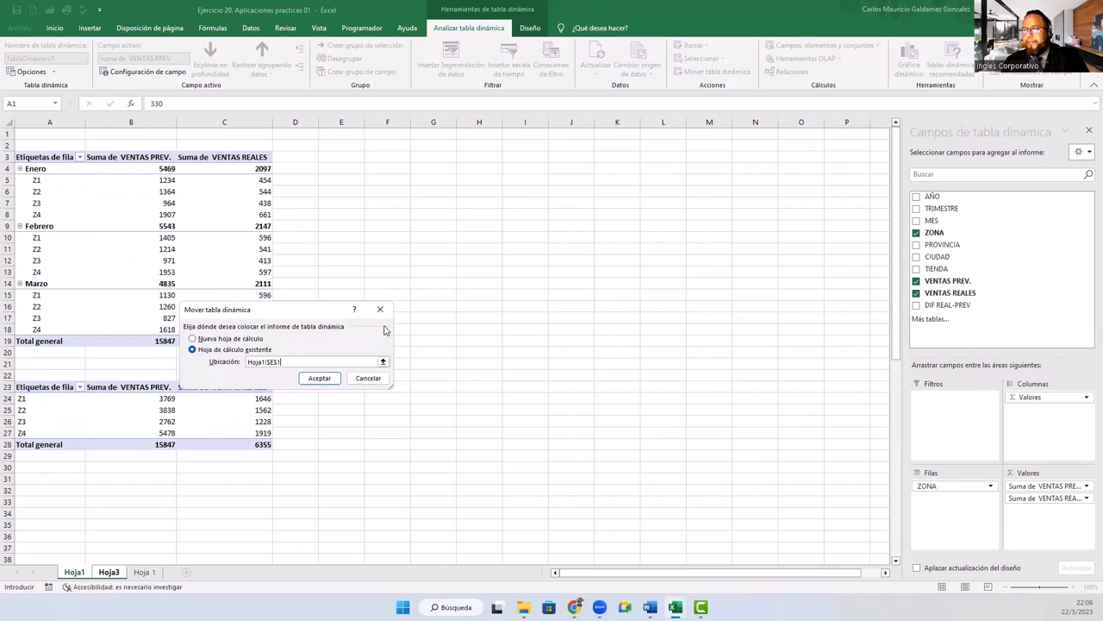
{"action": "left_click", "coordinate": [318, 379]}
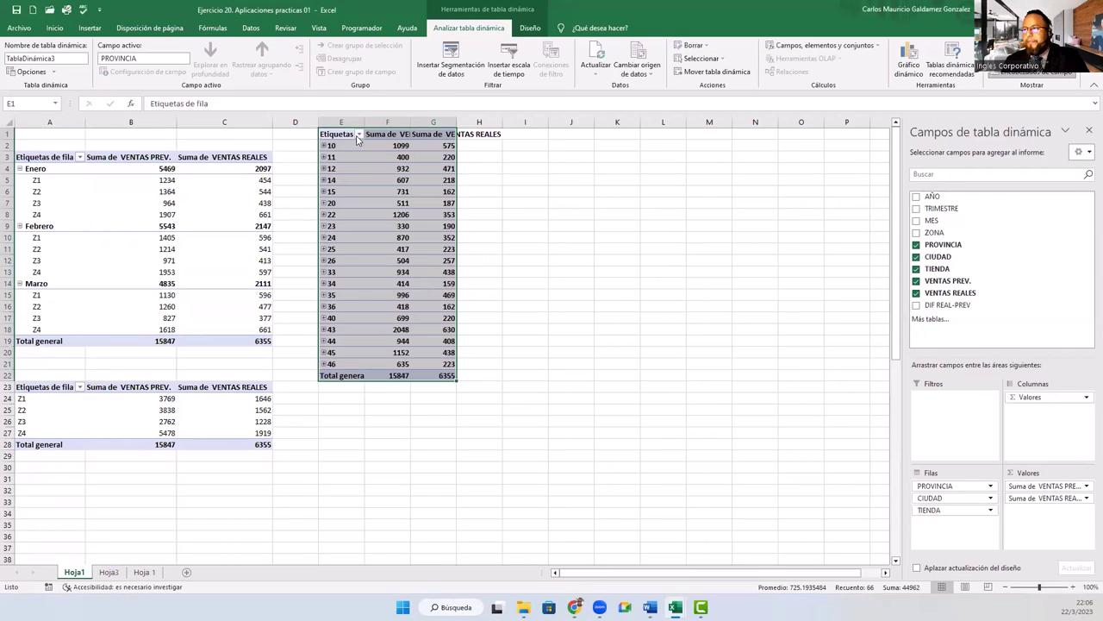
Step: Shift the province pivot to start at G2 and widen columns H and I
{"action": "mouse_move", "coordinate": [456, 189]}
{"action": "left_mouse_down"}
{"action": "mouse_move", "coordinate": [548, 212]}
{"action": "mouse_move", "coordinate": [549, 201]}
{"action": "left_mouse_up"}
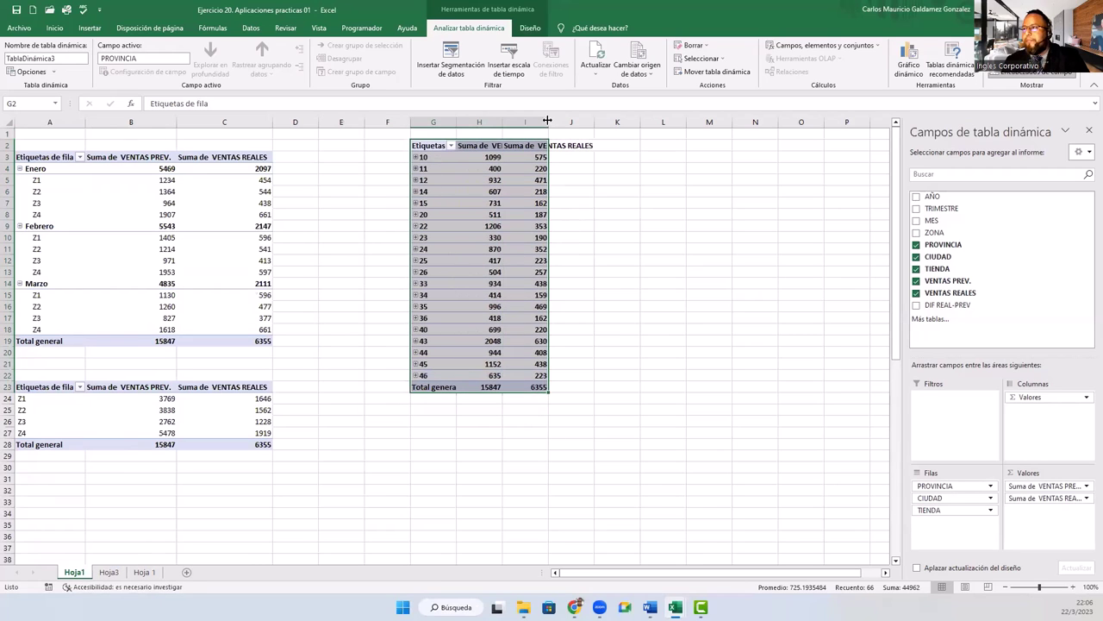
{"action": "left_click_drag", "start_coordinate": [506, 116], "coordinate": [644, 121]}
{"action": "left_click", "coordinate": [463, 259]}
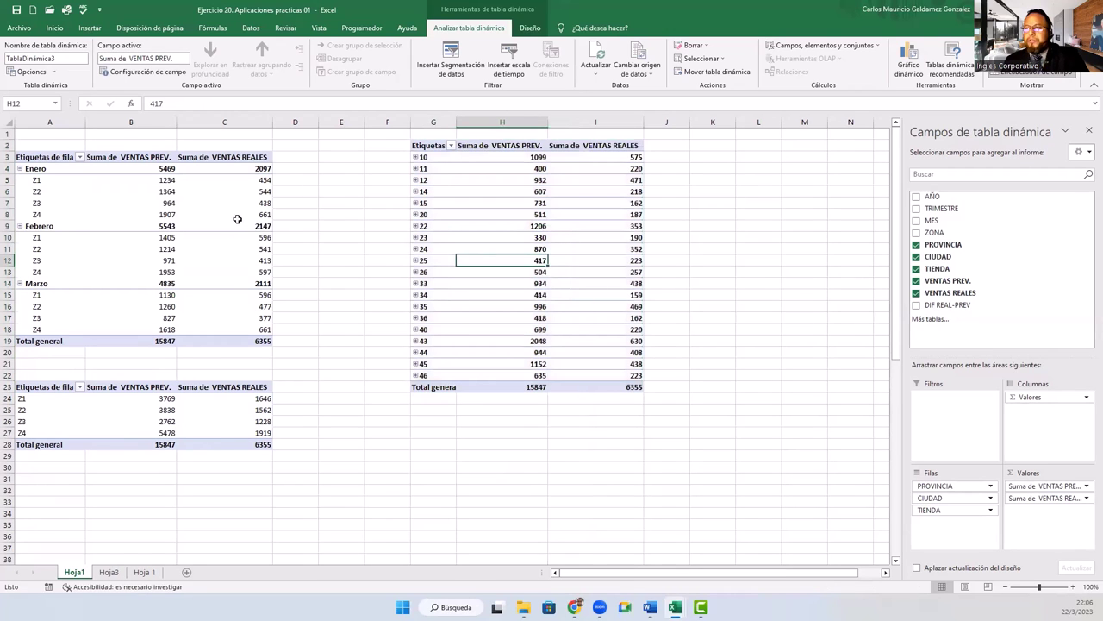
{"action": "left_click", "coordinate": [239, 215]}
{"action": "left_click", "coordinate": [224, 411]}
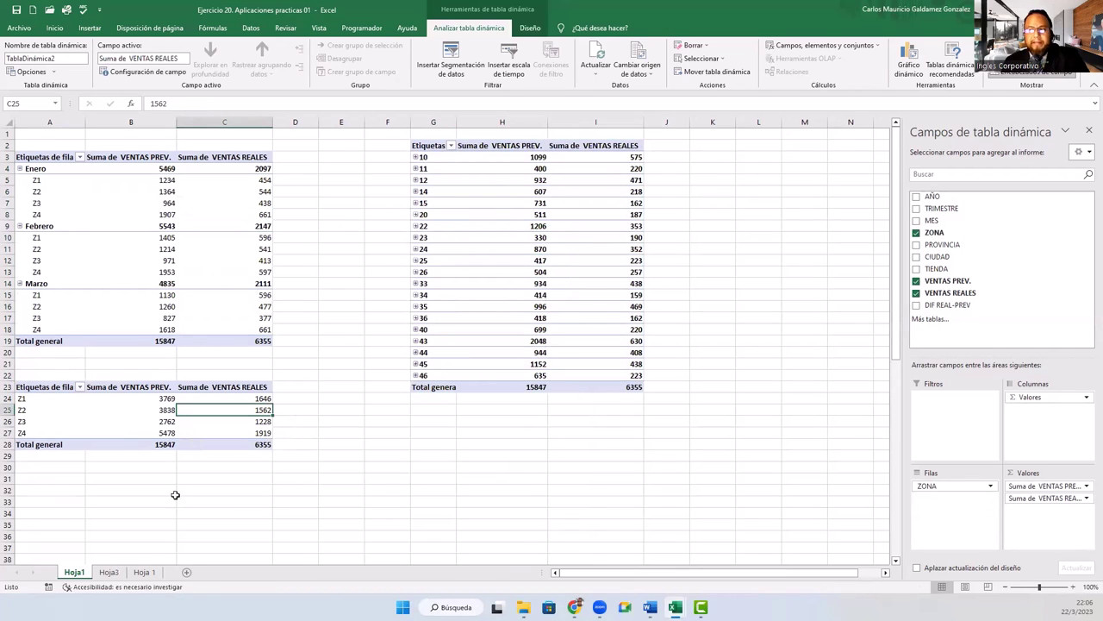
{"action": "left_click", "coordinate": [144, 573]}
Step: Delete the empty Hoja3 sheet
{"action": "left_click", "coordinate": [118, 572]}
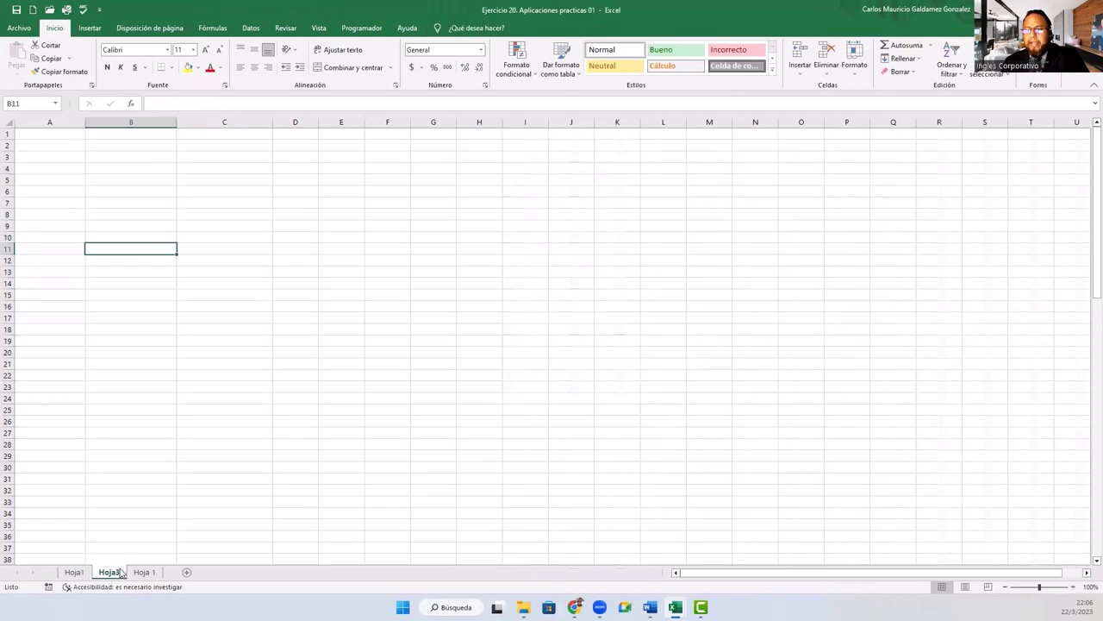
{"action": "right_click", "coordinate": [121, 572]}
{"action": "left_click", "coordinate": [148, 449]}
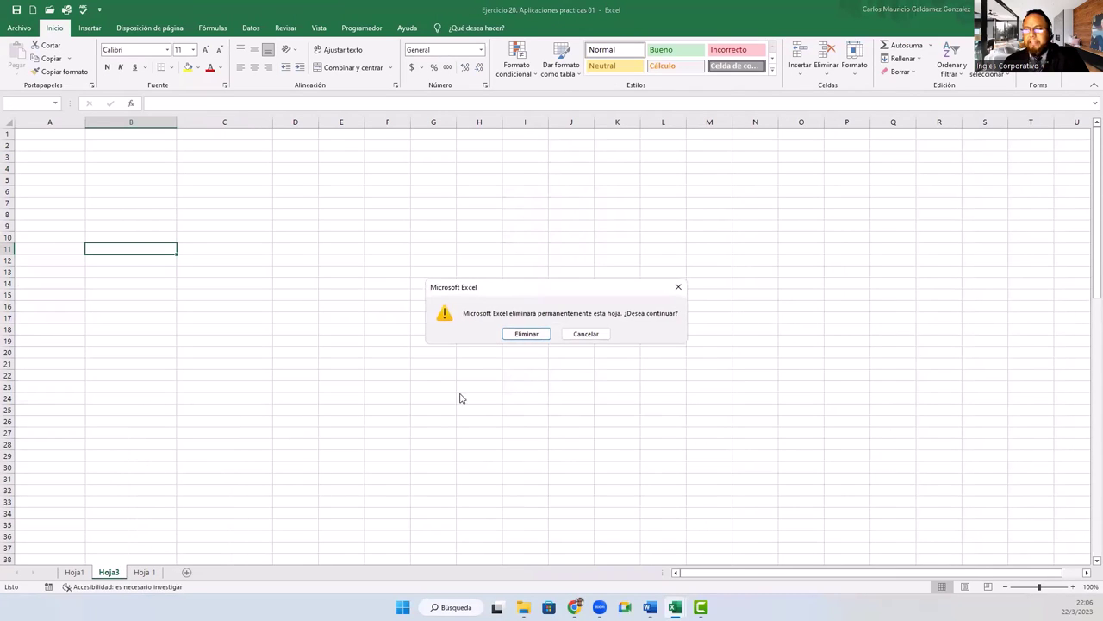
{"action": "left_click", "coordinate": [522, 335]}
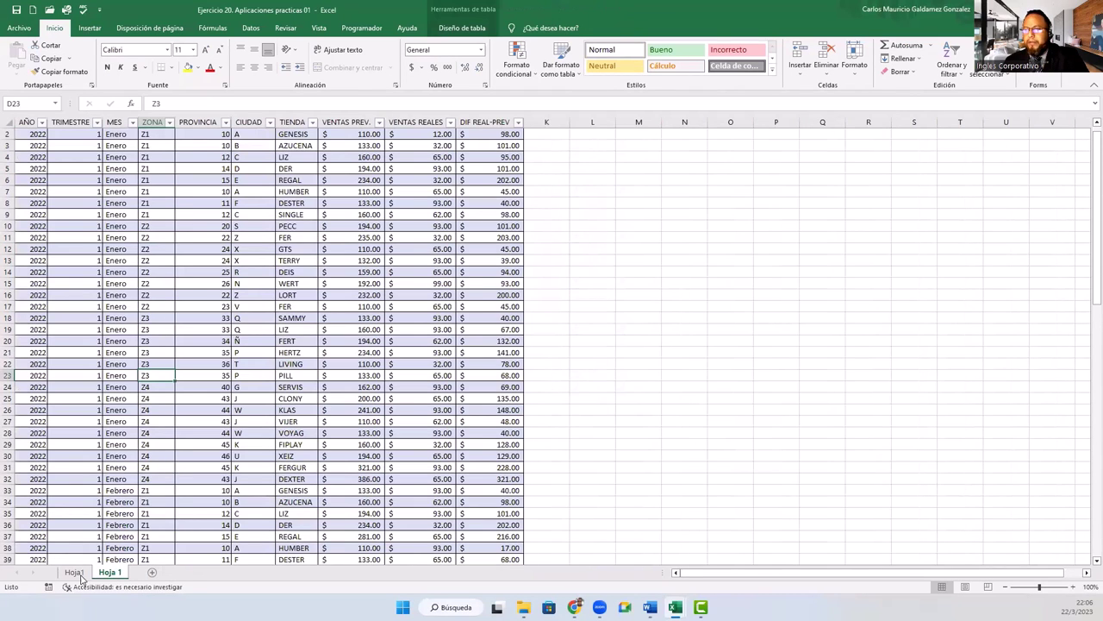
Step: Move the Hoja 1 data sheet to the first position among the sheets
{"action": "left_click_drag", "start_coordinate": [82, 579], "coordinate": [66, 577]}
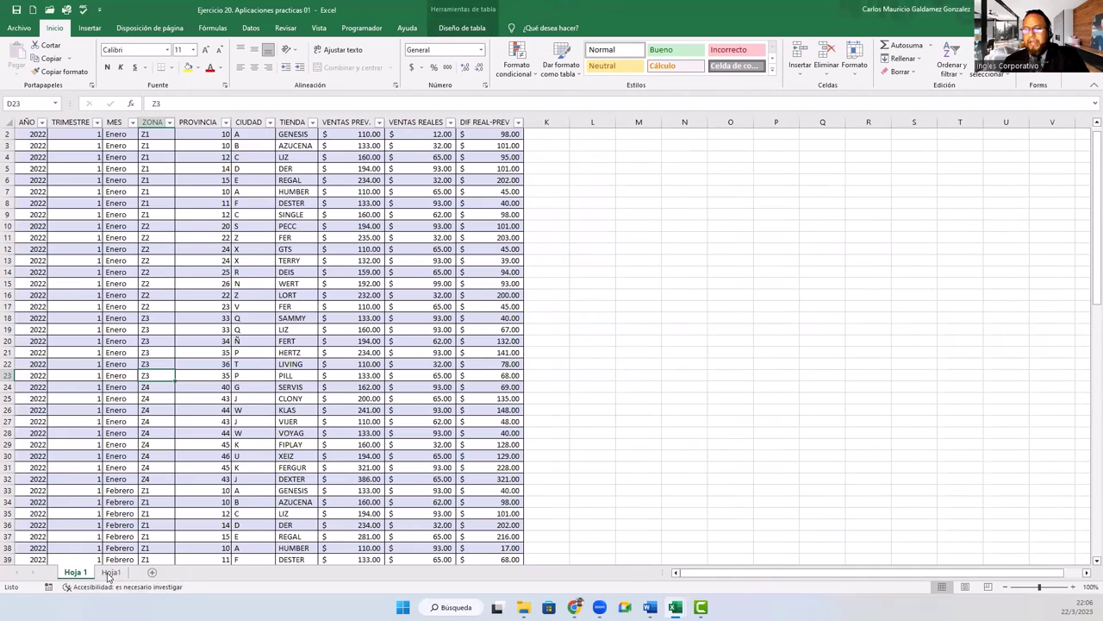
{"action": "left_click", "coordinate": [250, 294]}
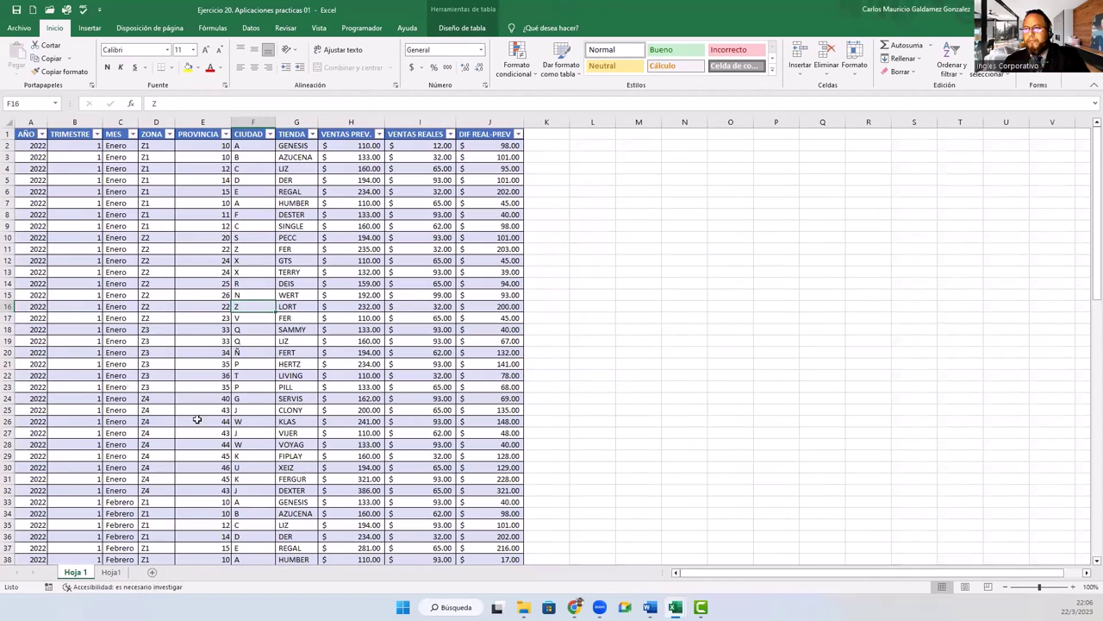
{"action": "left_click", "coordinate": [111, 572]}
Step: Insert a stacked column pivot chart from the MES/ZONA pivot table on Hoja1
{"action": "left_click", "coordinate": [172, 202]}
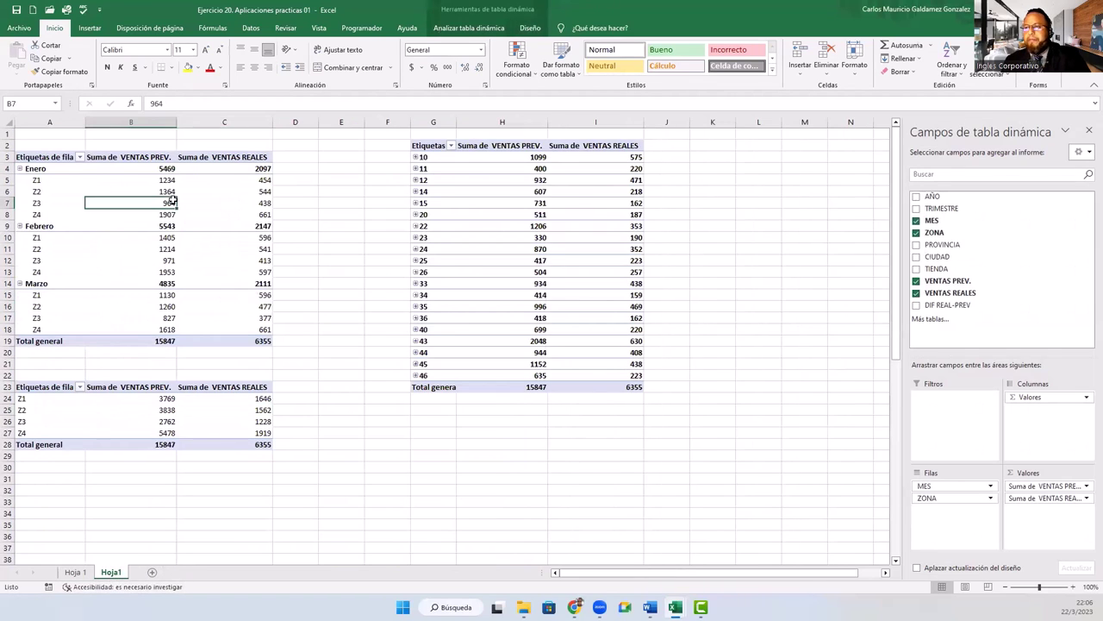
{"action": "left_click", "coordinate": [102, 29]}
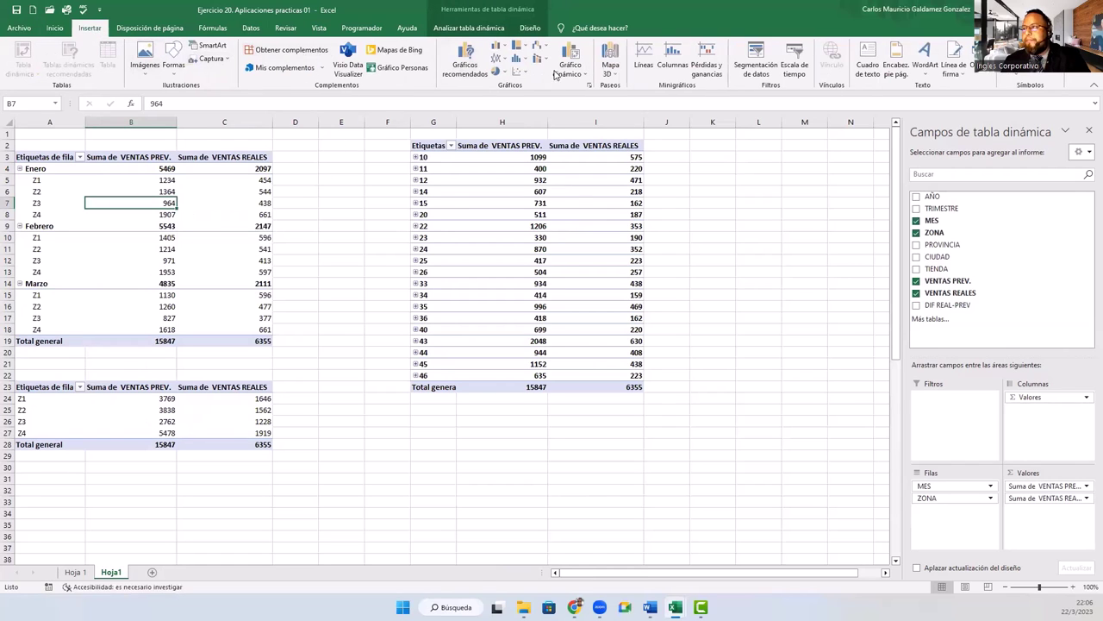
{"action": "left_click", "coordinate": [567, 54]}
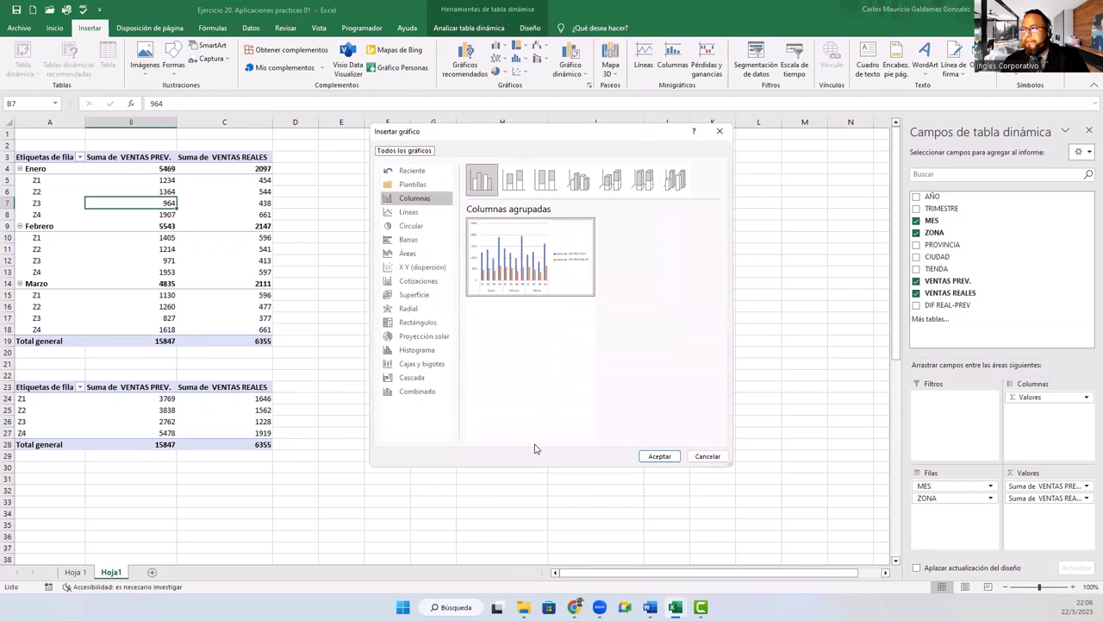
{"action": "left_click", "coordinate": [517, 181]}
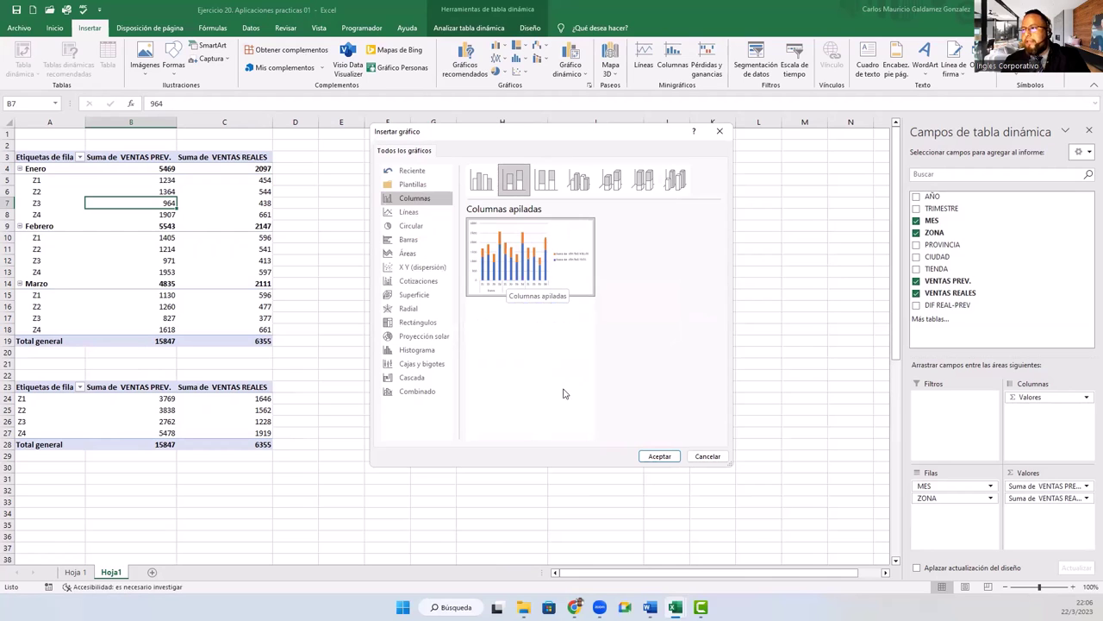
{"action": "left_click", "coordinate": [659, 456]}
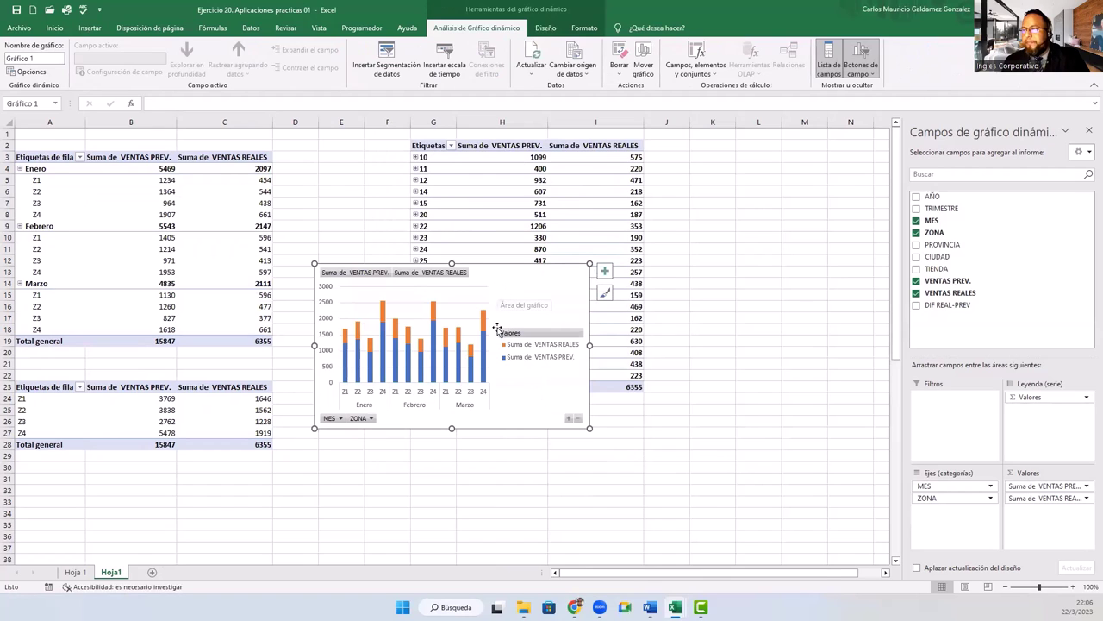
Step: Move the stacked column pivot chart to a new chart sheet named Gráfico1
{"action": "left_click", "coordinate": [643, 65]}
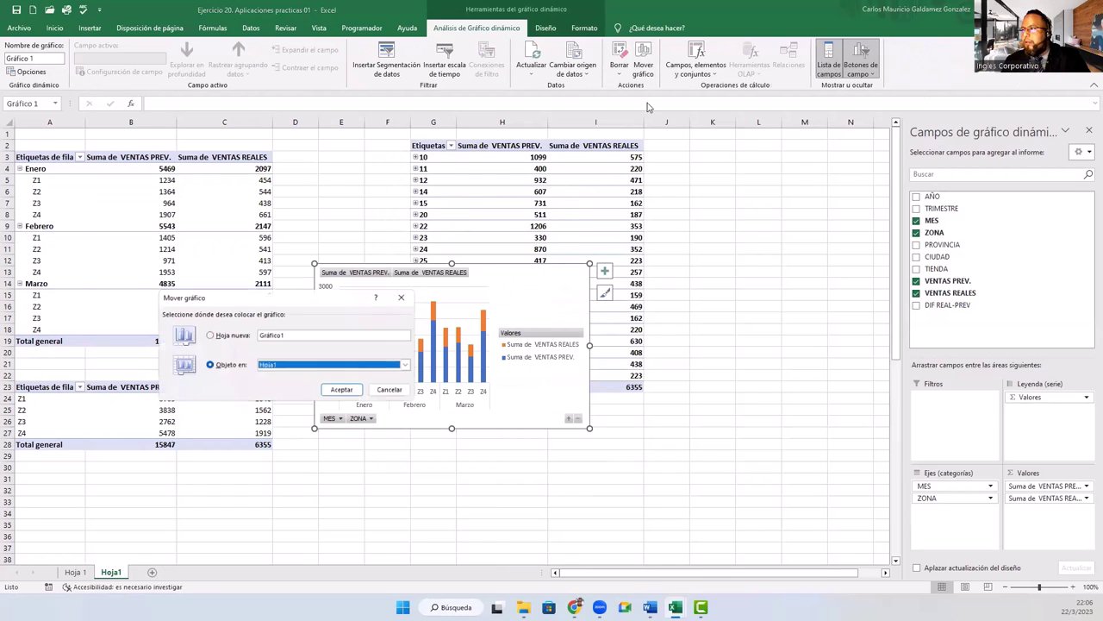
{"action": "left_click", "coordinate": [226, 335]}
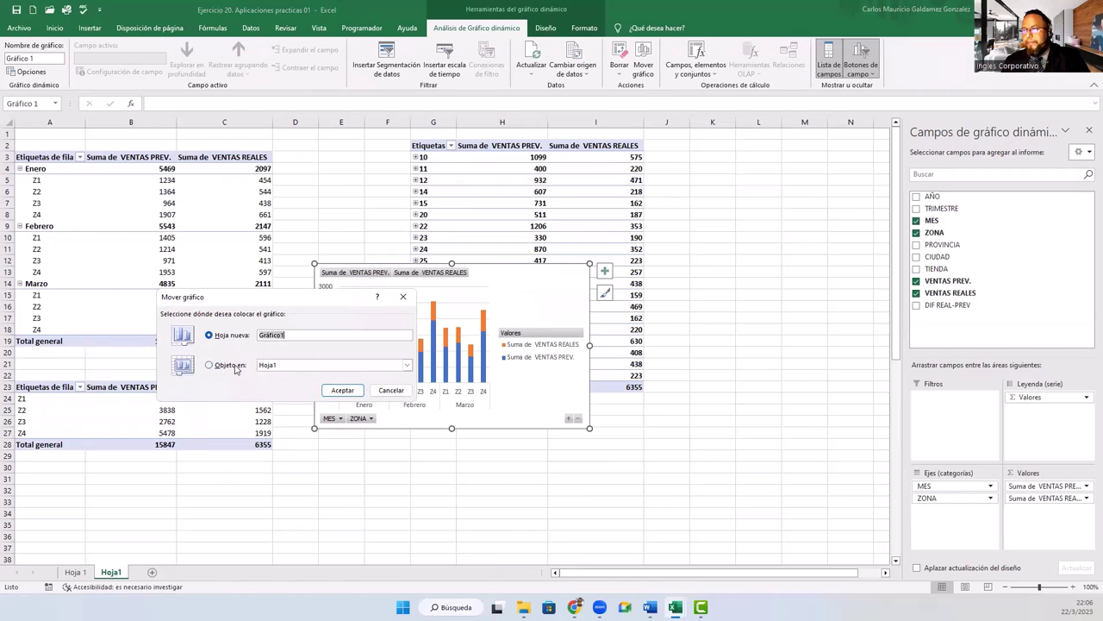
{"action": "left_click", "coordinate": [231, 364]}
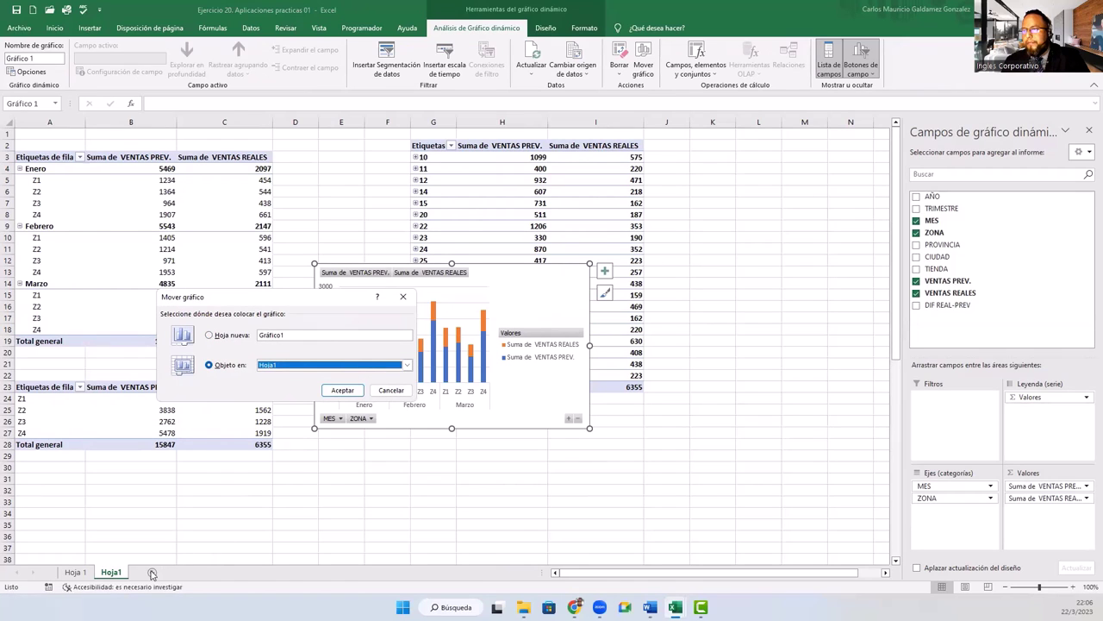
{"action": "left_click", "coordinate": [209, 336]}
{"action": "left_click", "coordinate": [343, 389]}
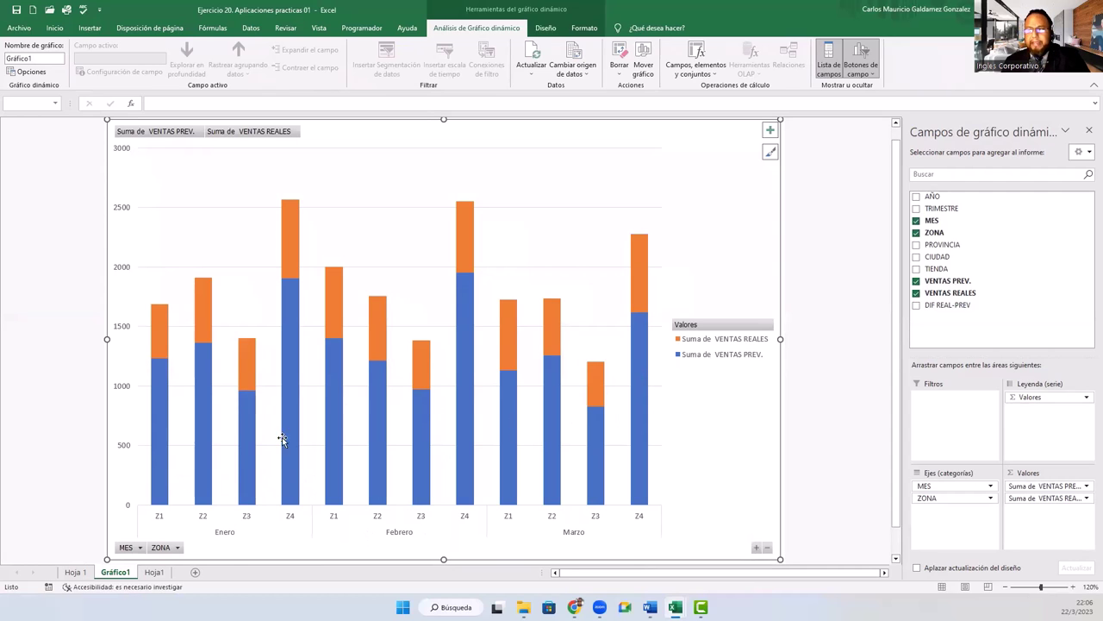
Step: Place the Hoja1 pivot-table sheet ahead of Gráfico1 in the tab order
{"action": "left_click", "coordinate": [76, 572]}
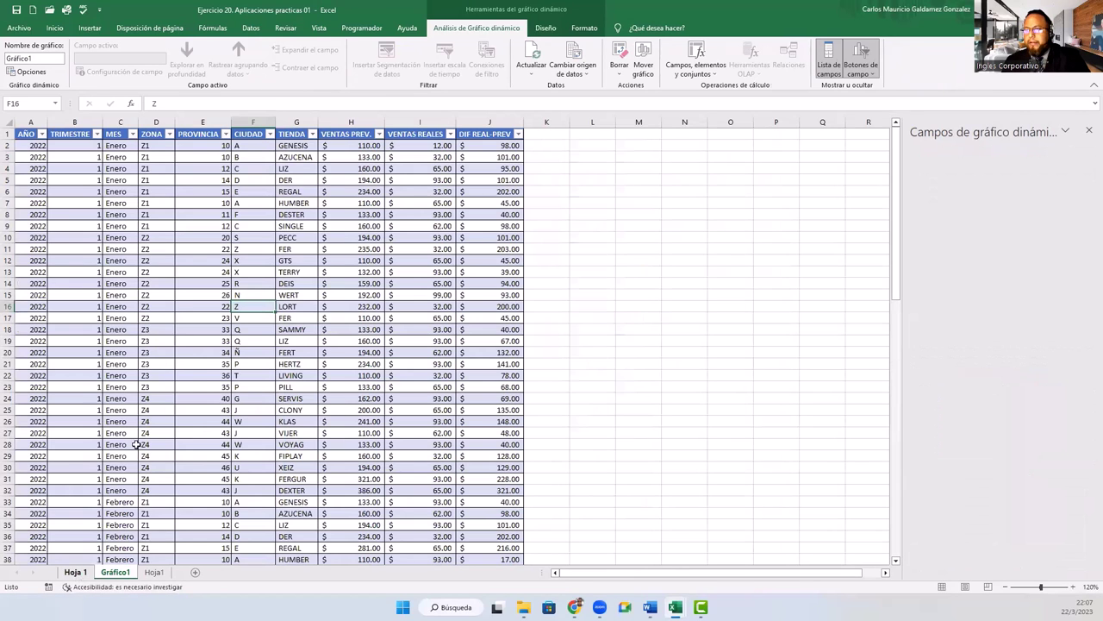
{"action": "left_click", "coordinate": [154, 572]}
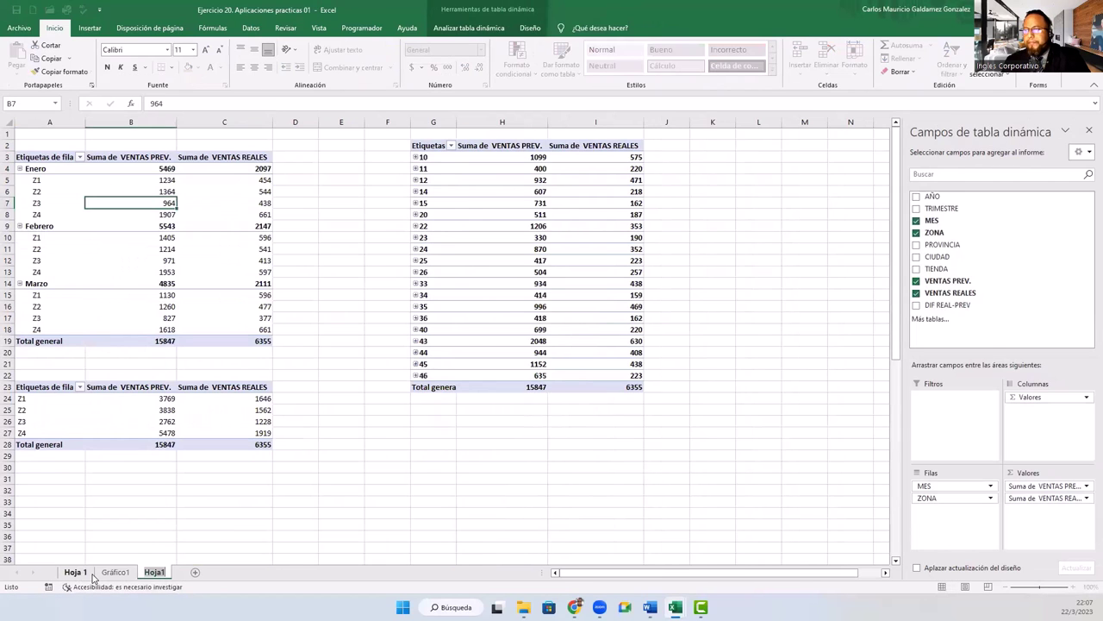
{"action": "left_click", "coordinate": [220, 524]}
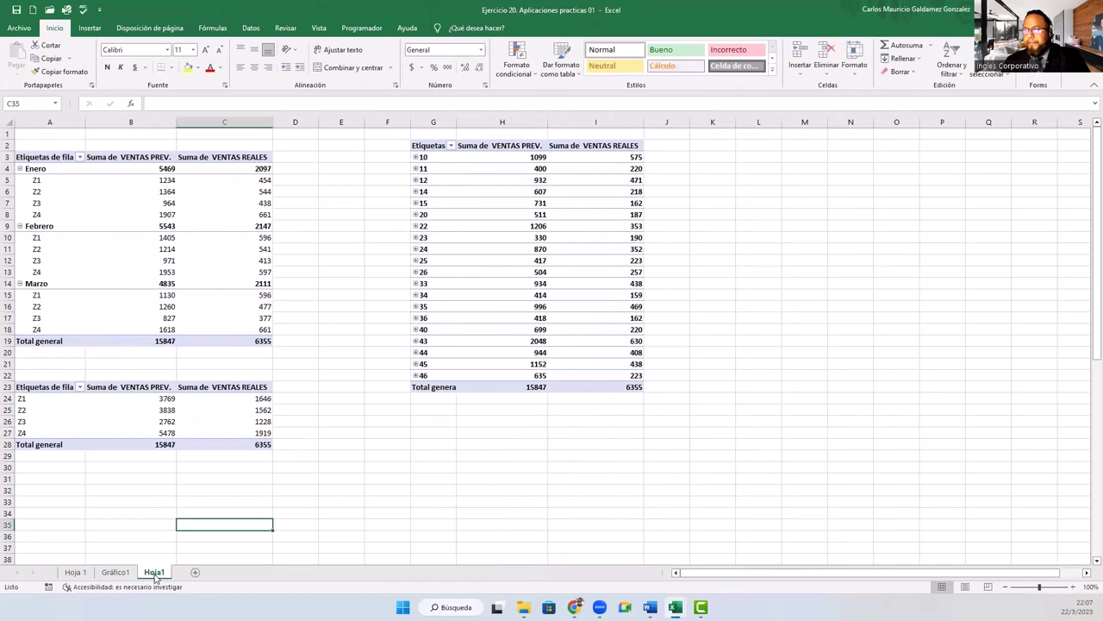
{"action": "left_click_drag", "start_coordinate": [155, 573], "coordinate": [108, 573]}
Step: Begin inserting a pivot chart for the ZONA sales pivot table
{"action": "left_click", "coordinate": [169, 242]}
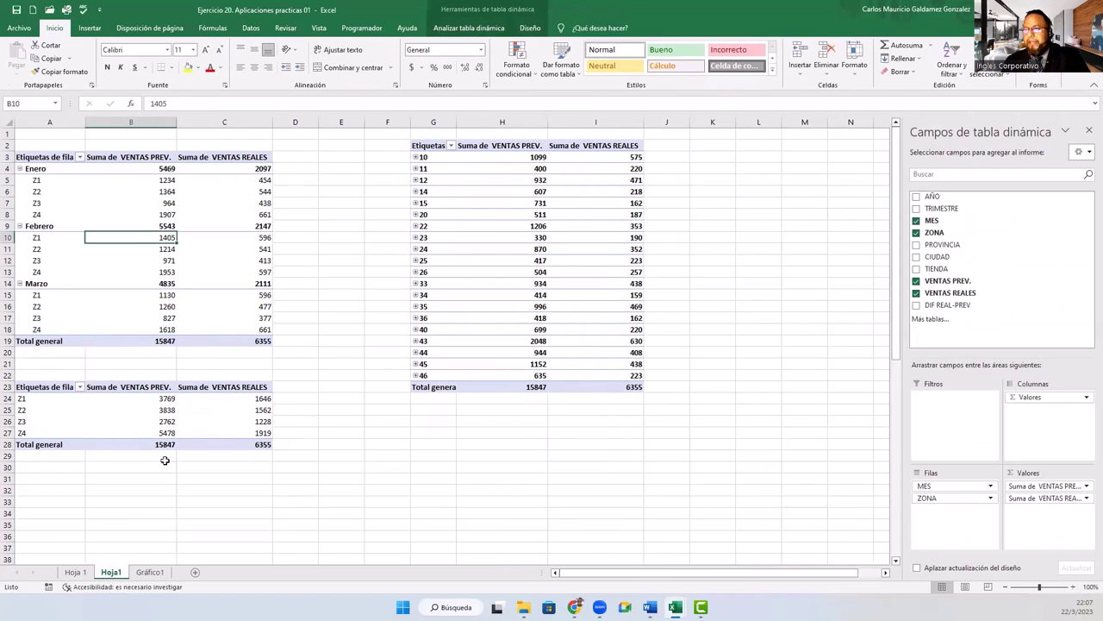
{"action": "left_click", "coordinate": [164, 410]}
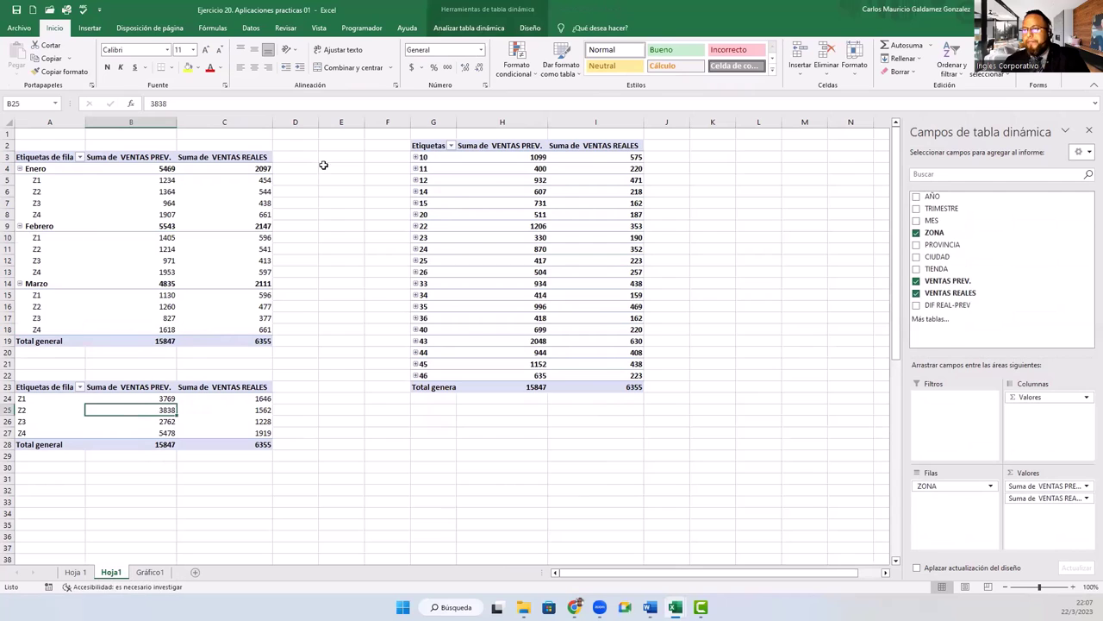
{"action": "left_click", "coordinate": [529, 27]}
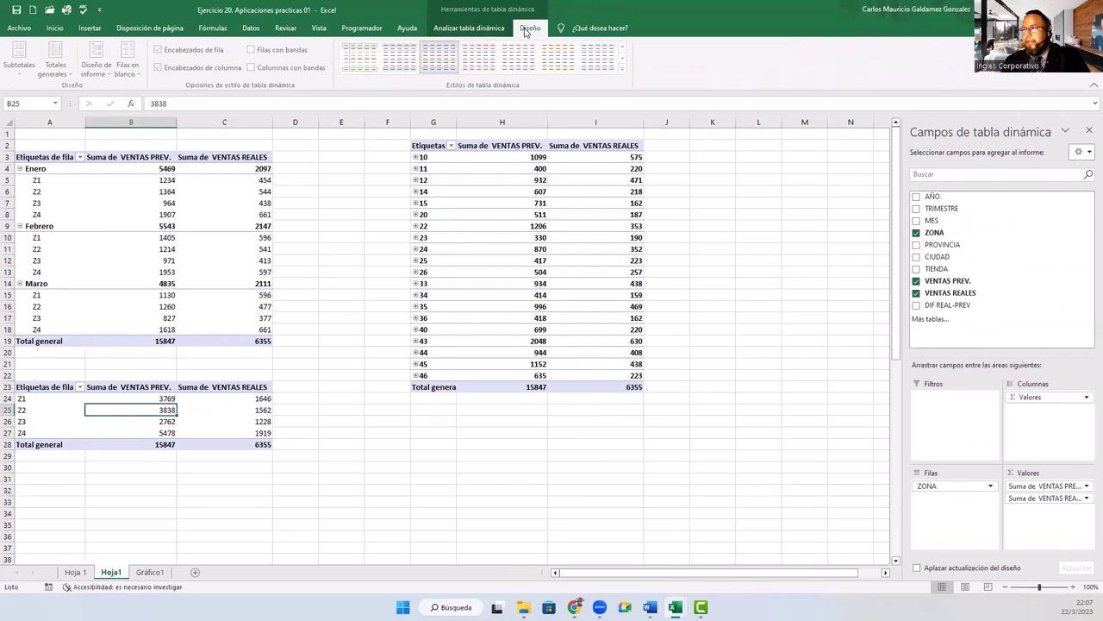
{"action": "left_click", "coordinate": [474, 28]}
{"action": "left_click", "coordinate": [909, 58]}
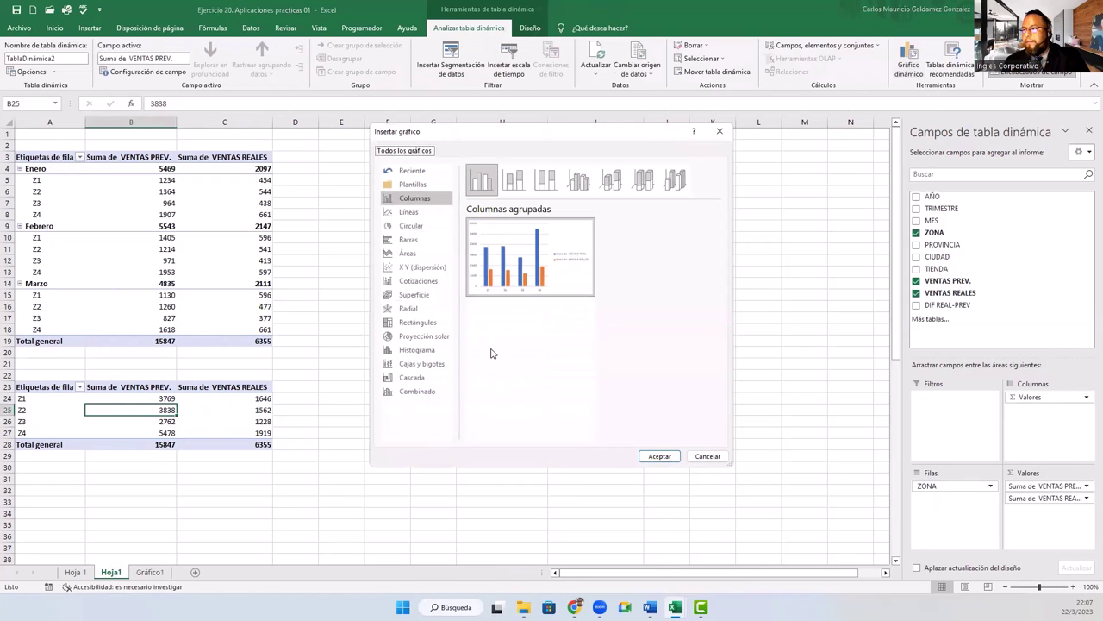
Step: Insert a clustered bar pivot chart of the ZONA totals
{"action": "left_click", "coordinate": [426, 229]}
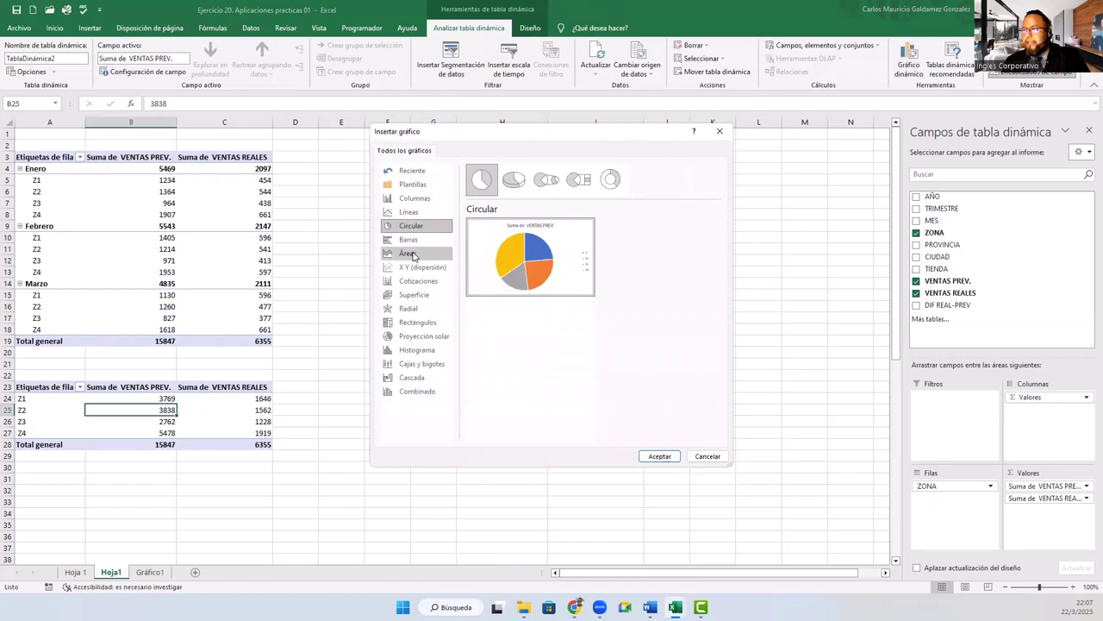
{"action": "left_click", "coordinate": [414, 240]}
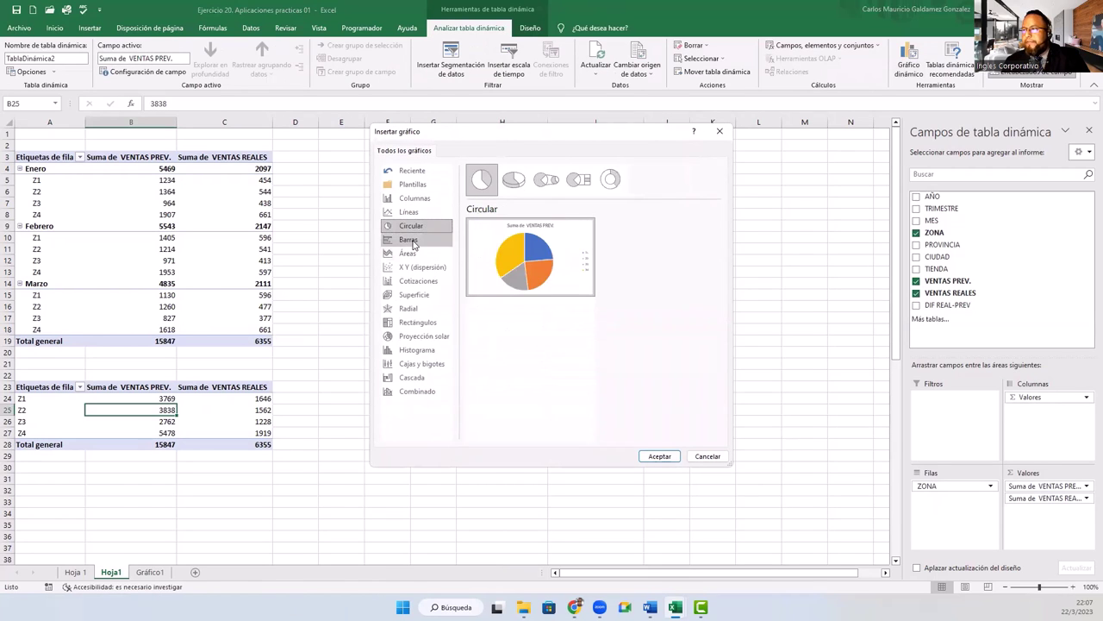
{"action": "left_click", "coordinate": [659, 457]}
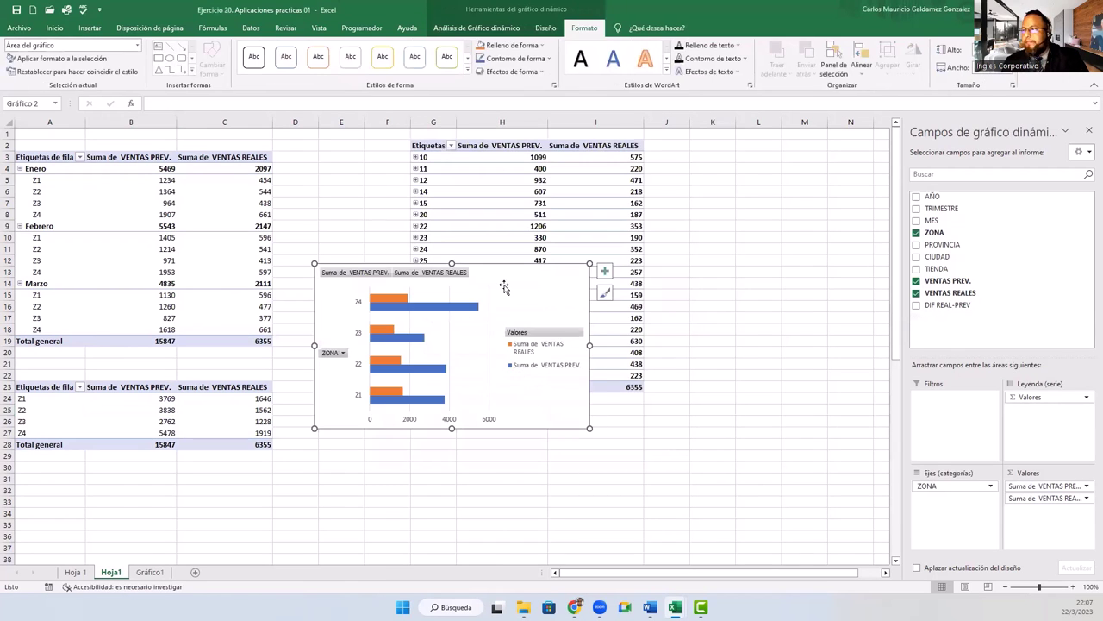
Step: Move the bar chart to new sheet Gráfico2, placed after Gráfico1
{"action": "left_click", "coordinate": [546, 27]}
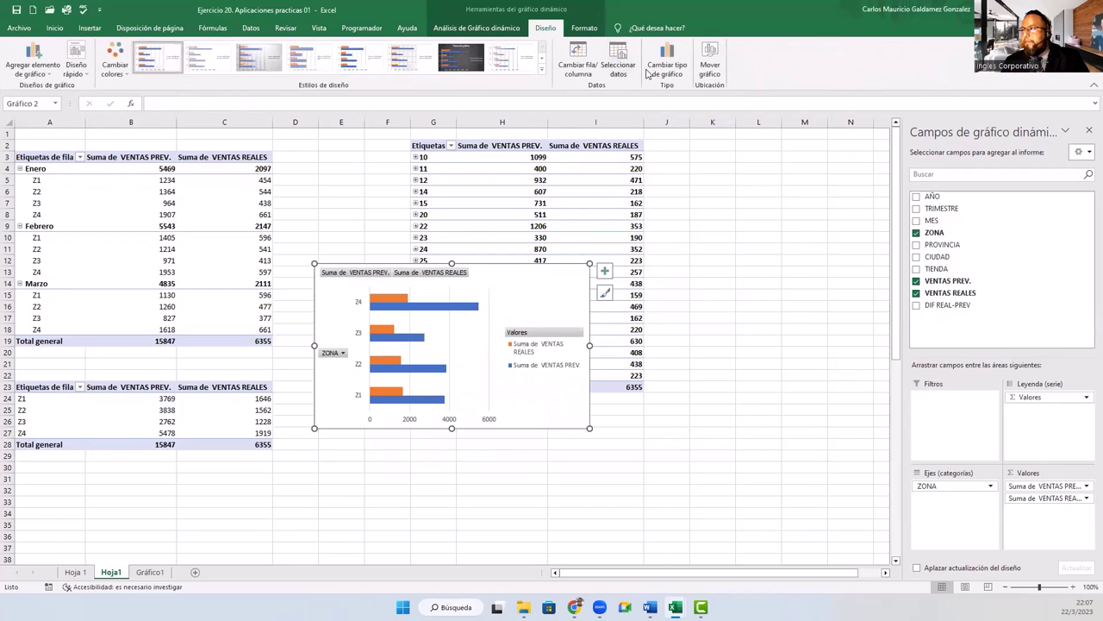
{"action": "left_click", "coordinate": [708, 69]}
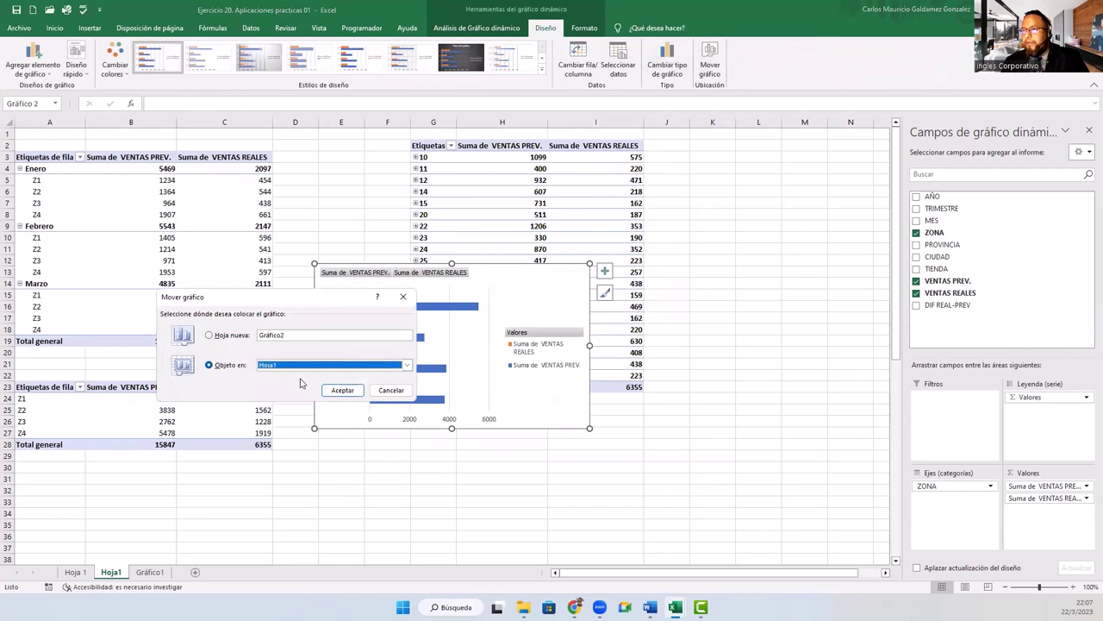
{"action": "left_click", "coordinate": [241, 336]}
{"action": "left_click", "coordinate": [342, 390]}
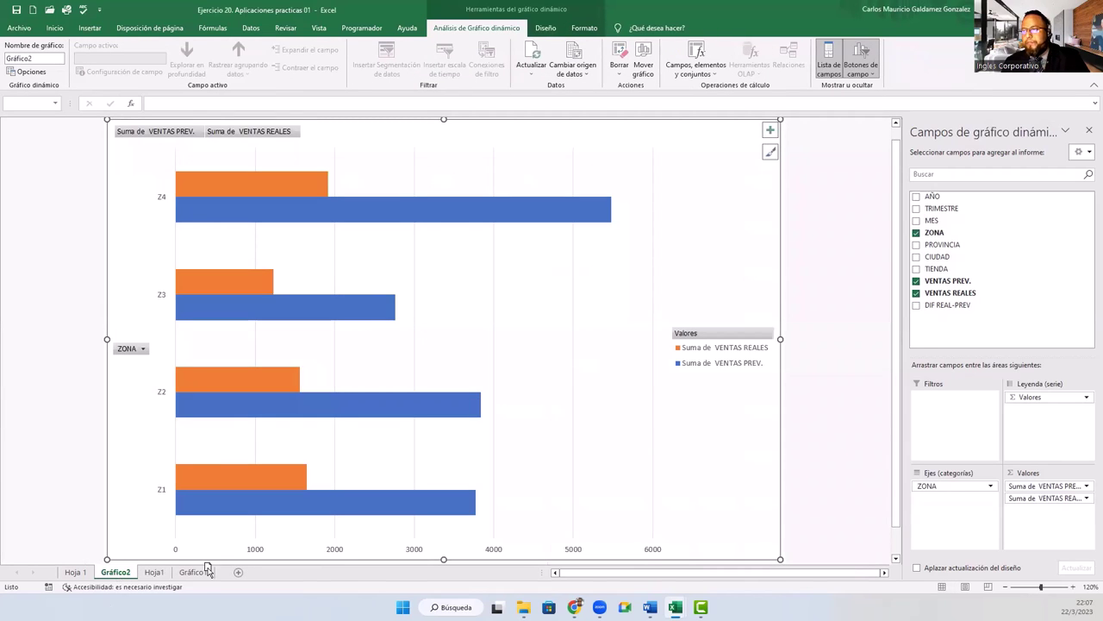
{"action": "left_click_drag", "start_coordinate": [117, 573], "coordinate": [211, 572]}
{"action": "left_click", "coordinate": [110, 571]}
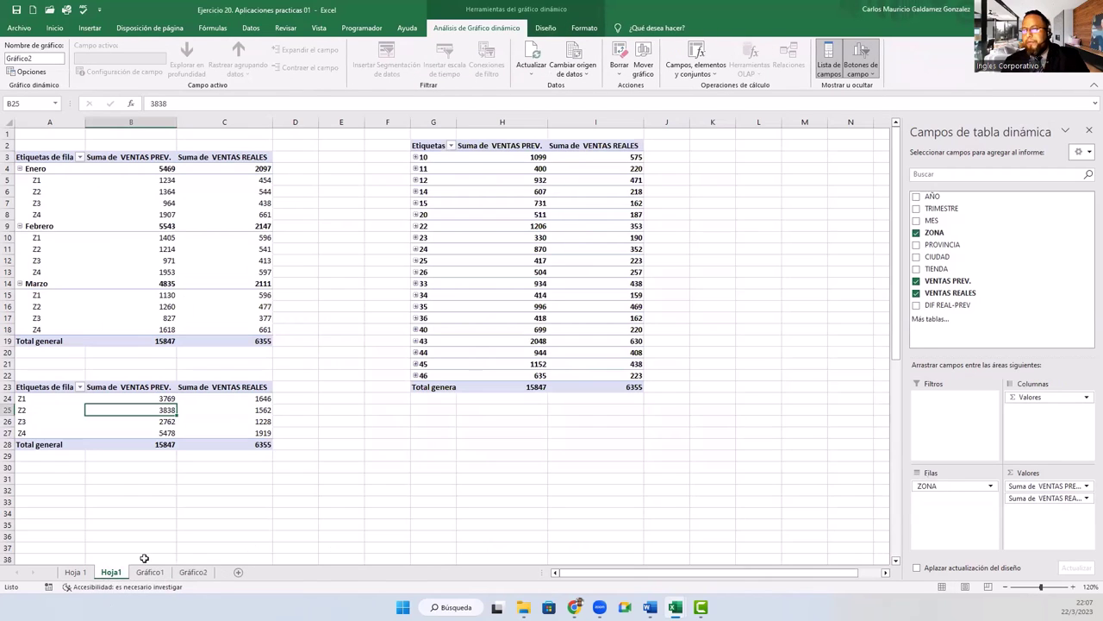
{"action": "left_click", "coordinate": [514, 245]}
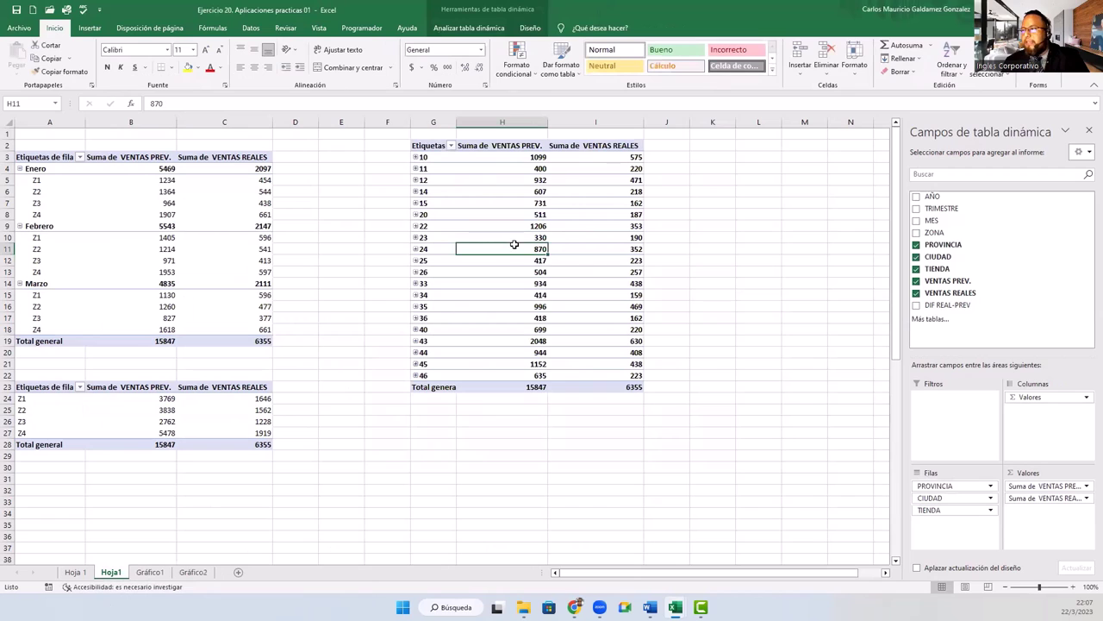
Step: Insert a stacked line pivot chart from the province, city and store pivot table
{"action": "left_click", "coordinate": [468, 28]}
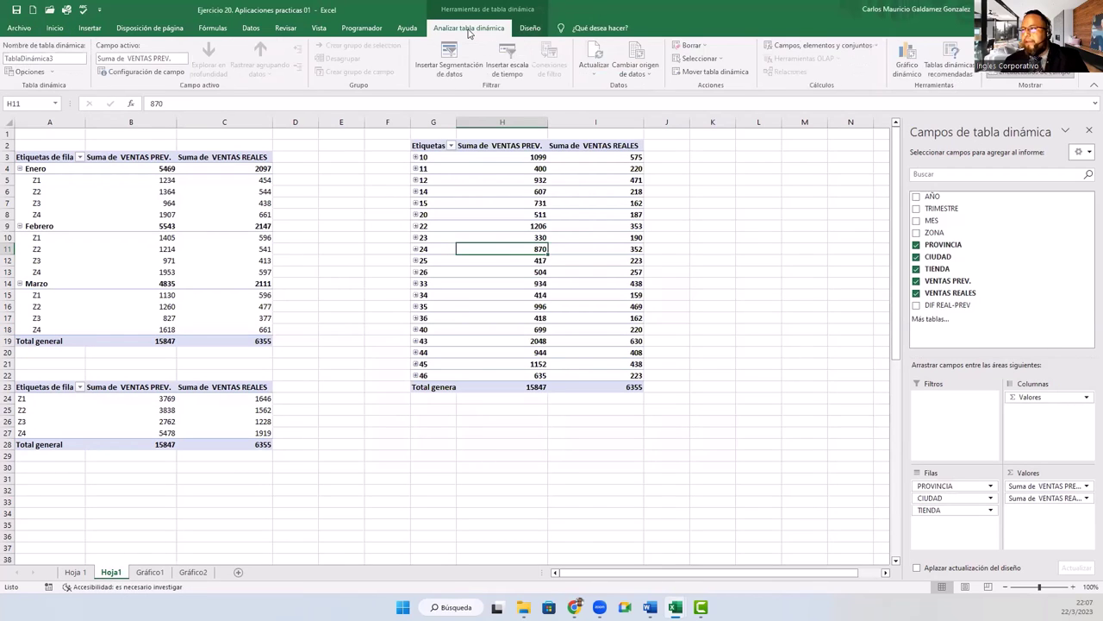
{"action": "left_click", "coordinate": [905, 67]}
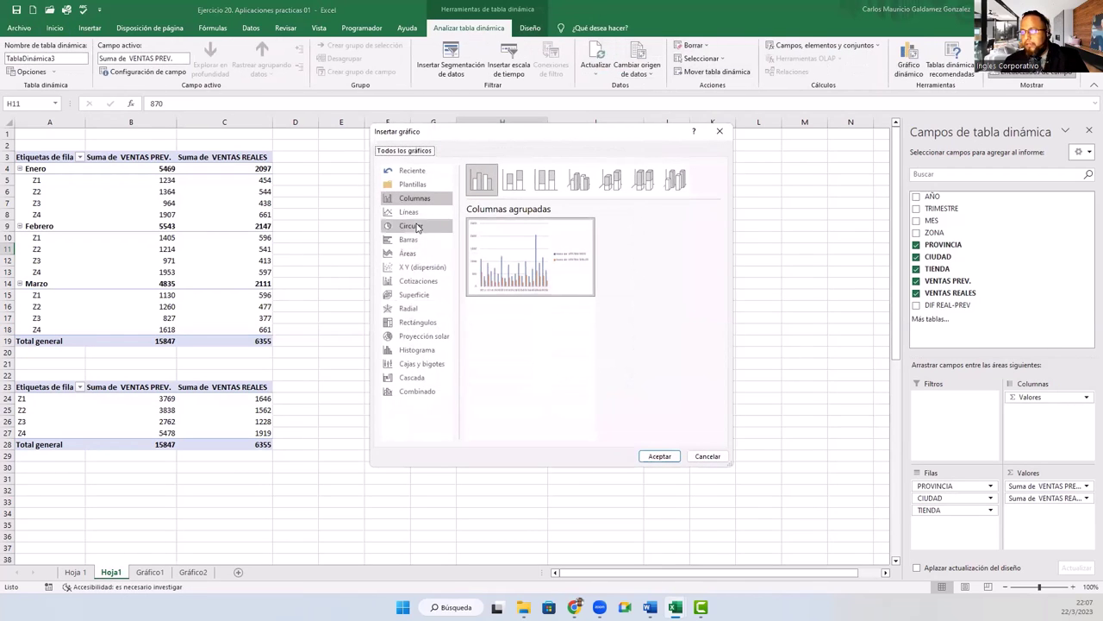
{"action": "left_click", "coordinate": [411, 214]}
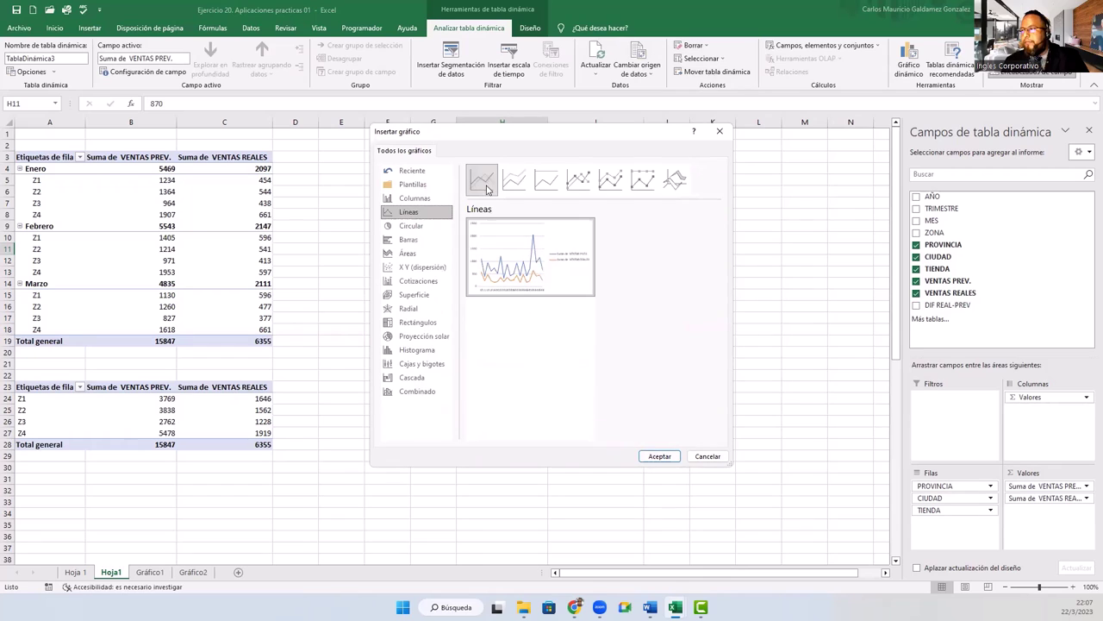
{"action": "left_click", "coordinate": [536, 177]}
{"action": "left_click", "coordinate": [519, 182]}
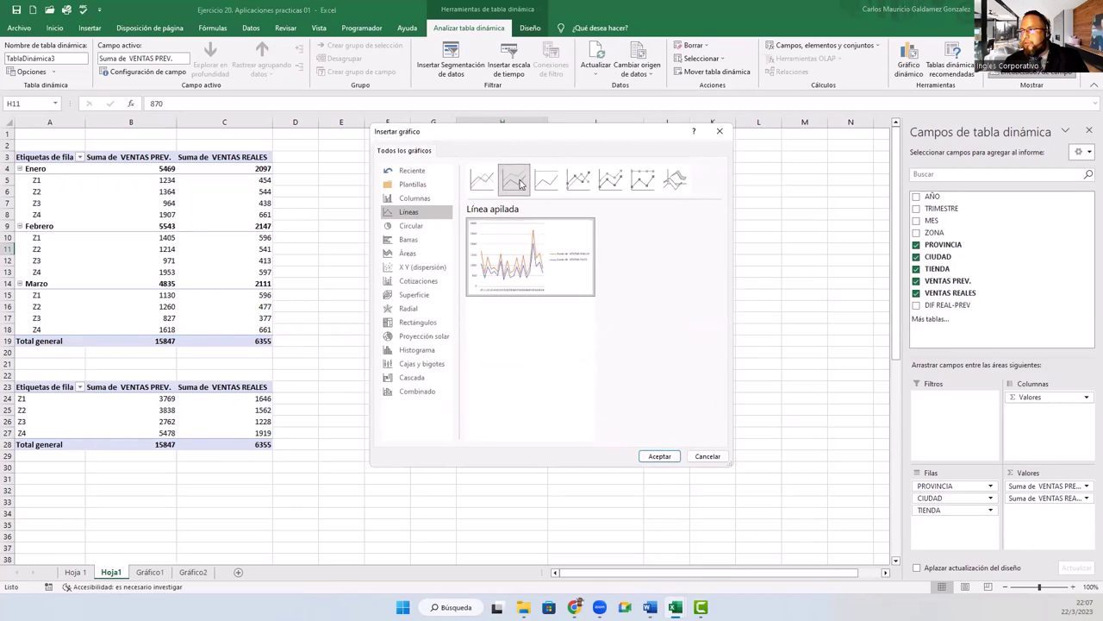
{"action": "mouse_move", "coordinate": [514, 180]}
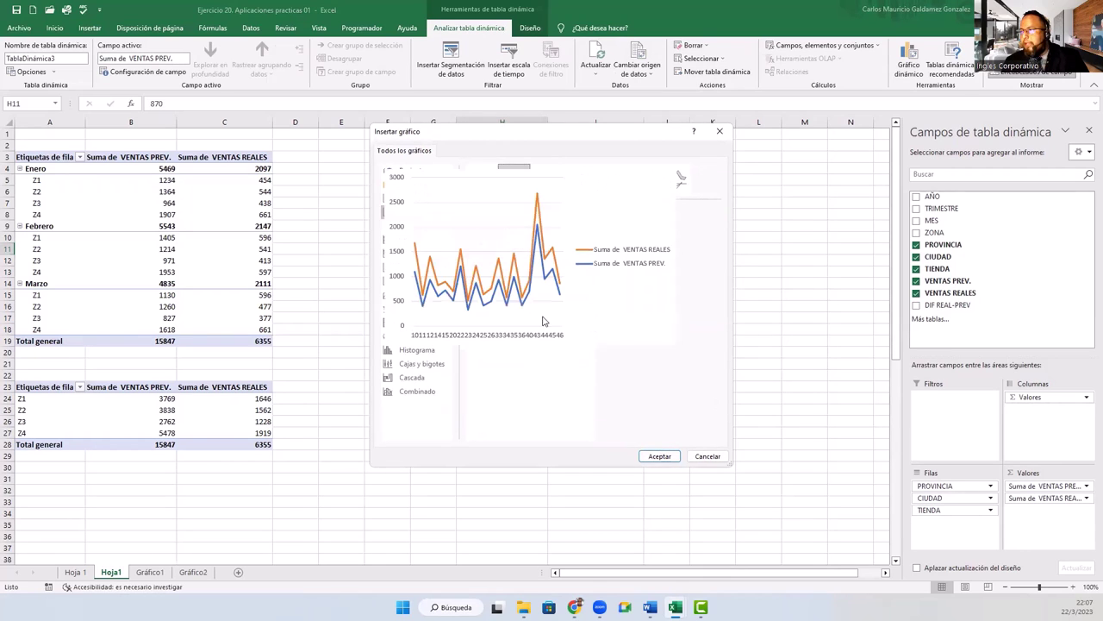
{"action": "left_click", "coordinate": [659, 456]}
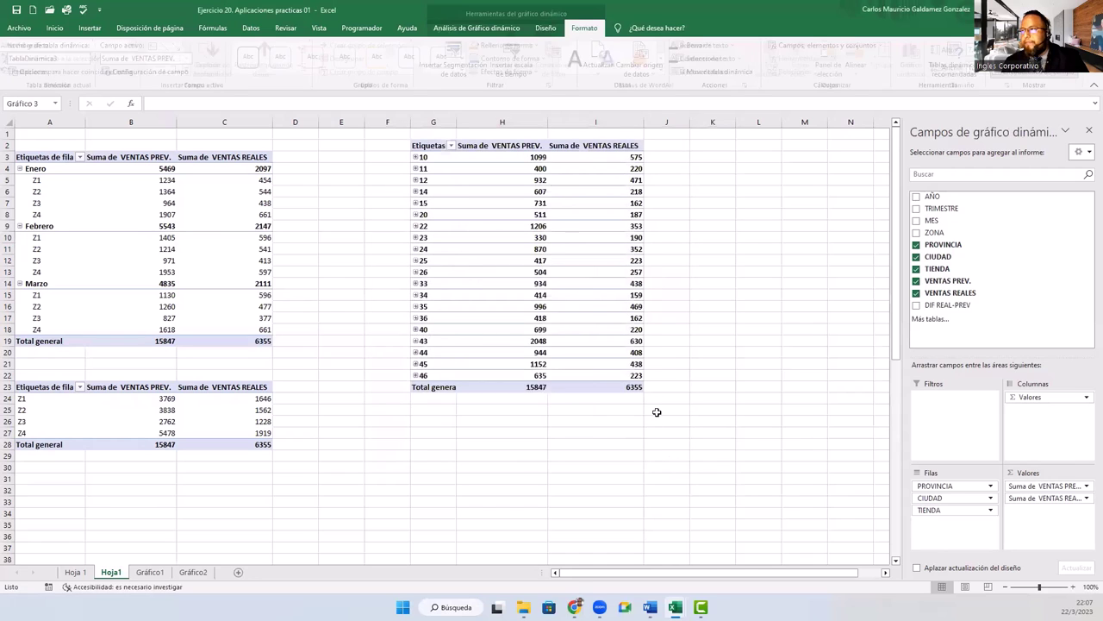
Step: Move the line chart to new sheet Gráfico3 at the end of the tabs
{"action": "left_click", "coordinate": [535, 29]}
{"action": "left_click", "coordinate": [709, 60]}
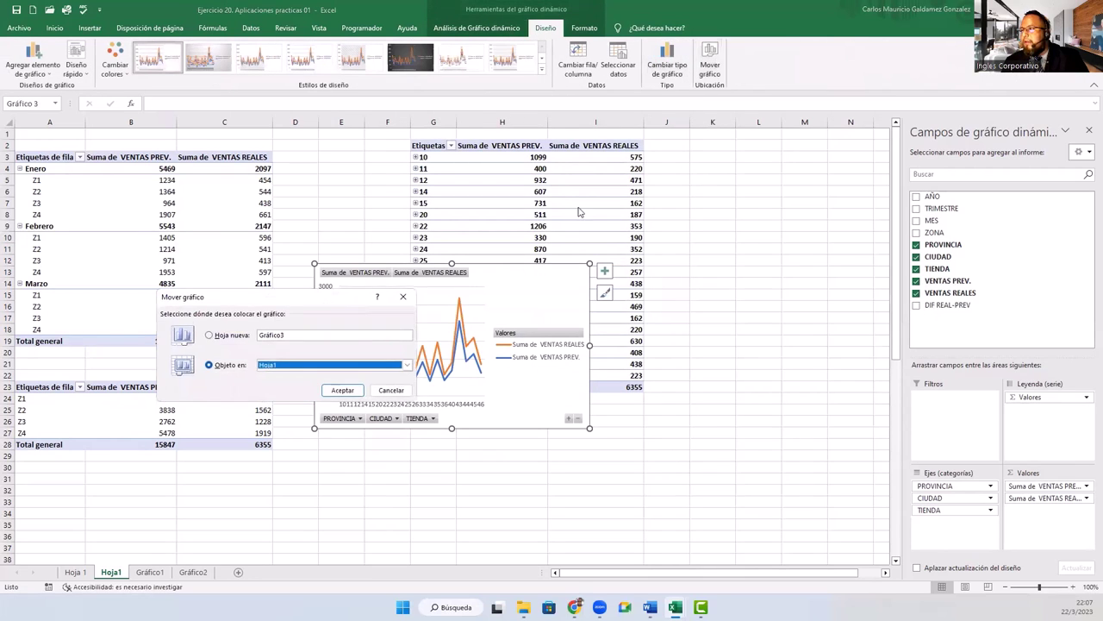
{"action": "left_click", "coordinate": [223, 337]}
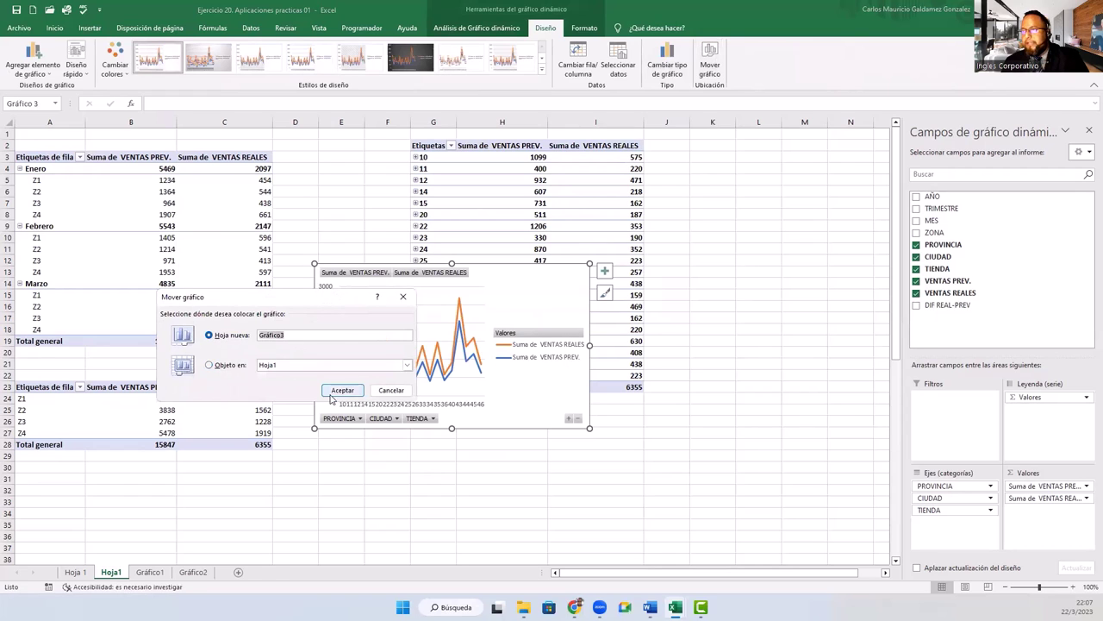
{"action": "left_click", "coordinate": [343, 389]}
{"action": "left_click_drag", "start_coordinate": [119, 576], "coordinate": [241, 581]}
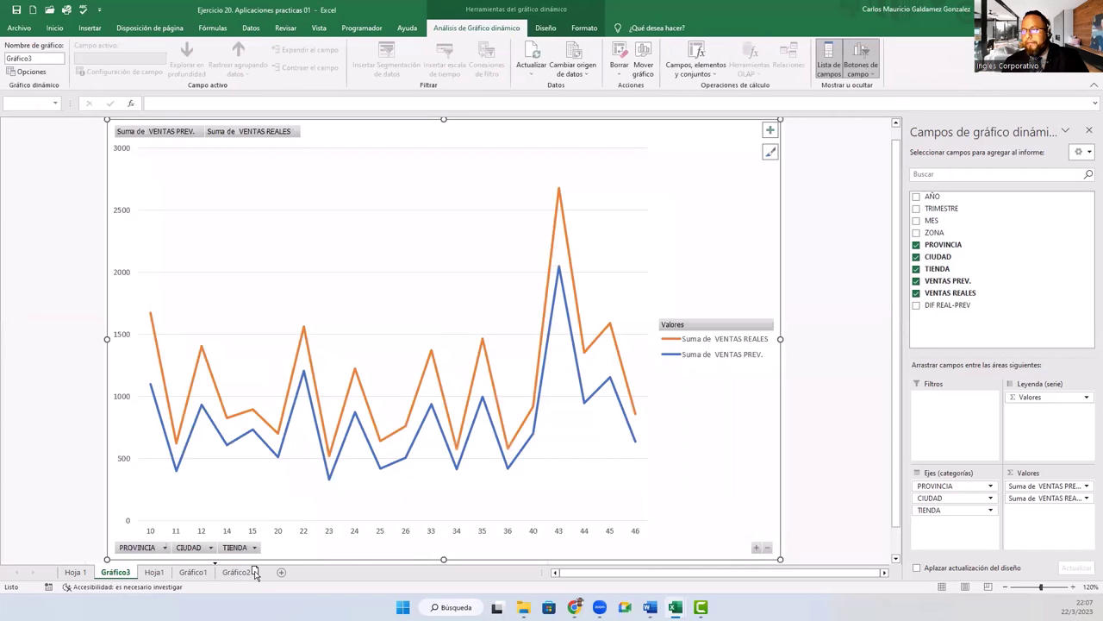
{"action": "left_click", "coordinate": [147, 575]}
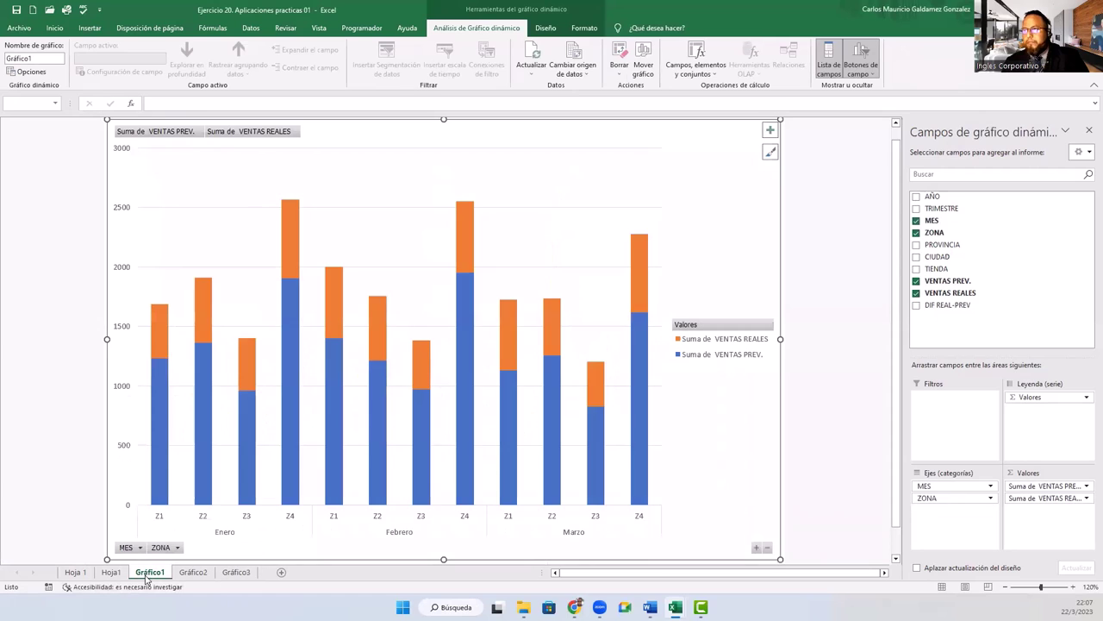
{"action": "left_click", "coordinate": [192, 573]}
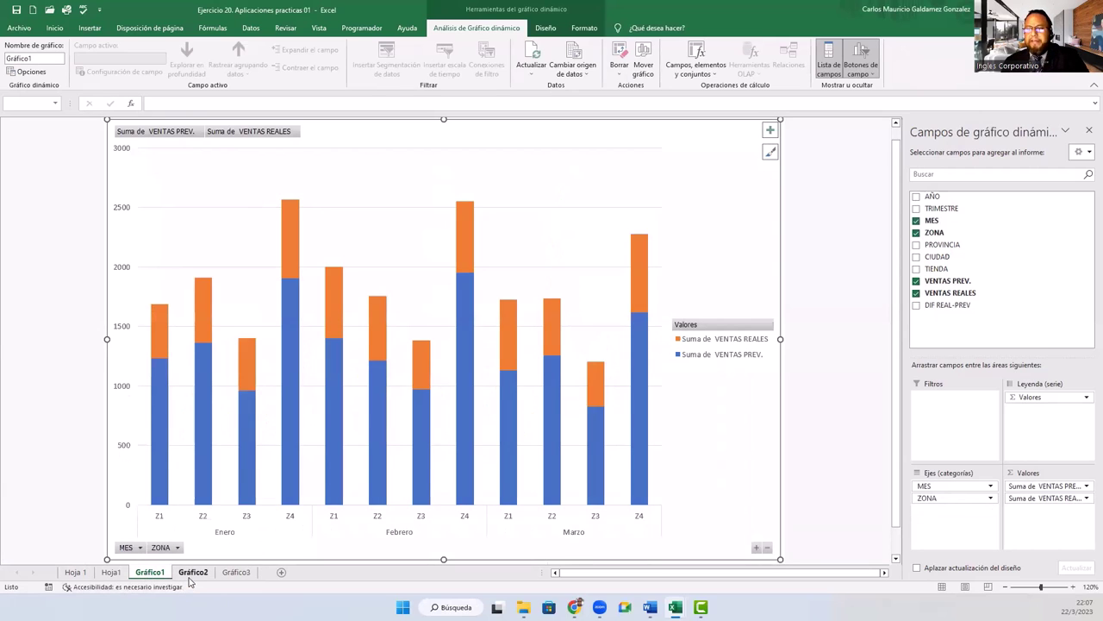
{"action": "left_click", "coordinate": [235, 573]}
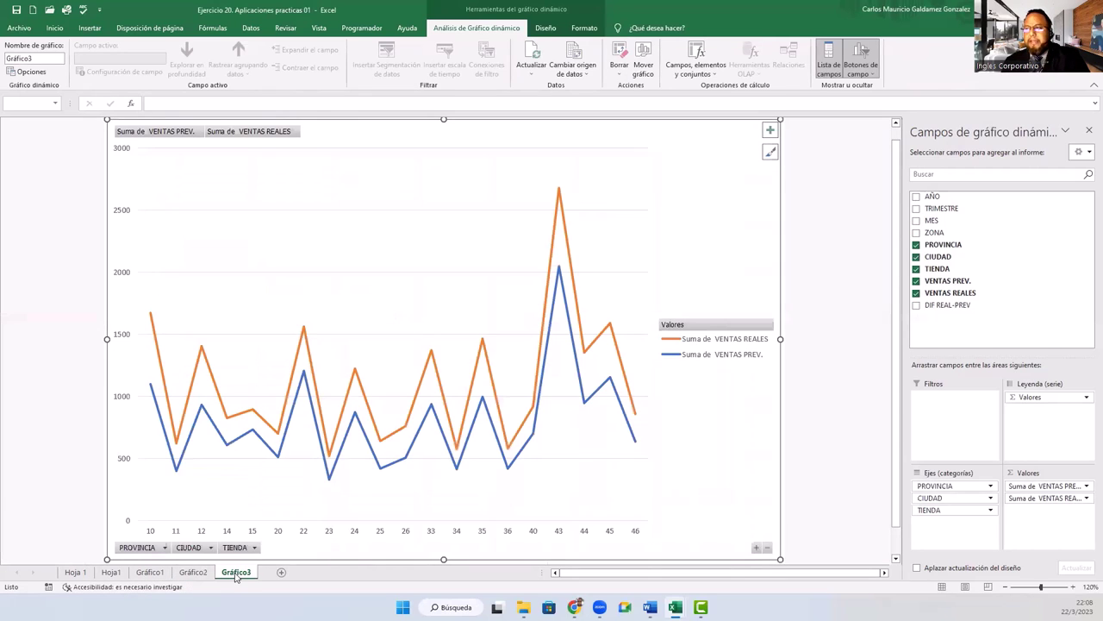
{"action": "left_click", "coordinate": [447, 176]}
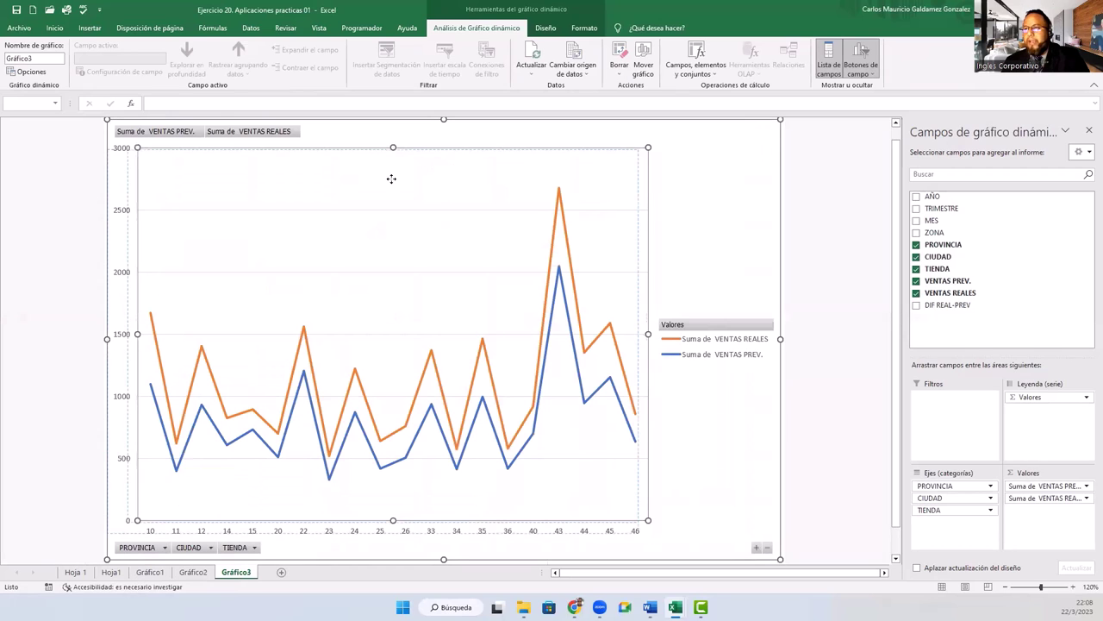
{"action": "left_click", "coordinate": [722, 191]}
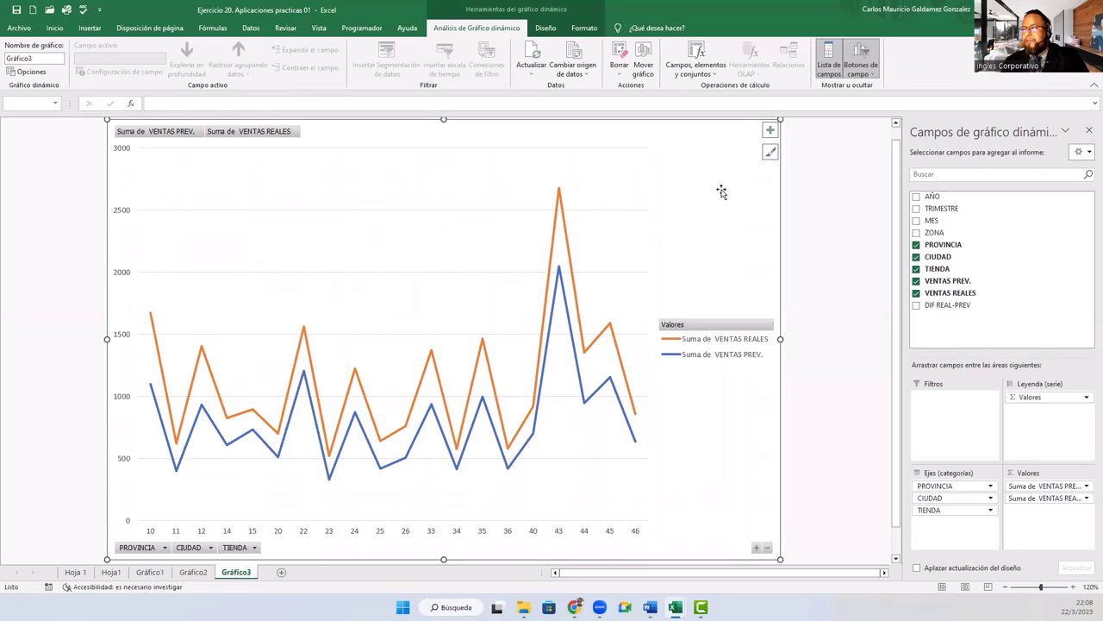
{"action": "left_click", "coordinate": [190, 572]}
{"action": "left_click", "coordinate": [148, 573]}
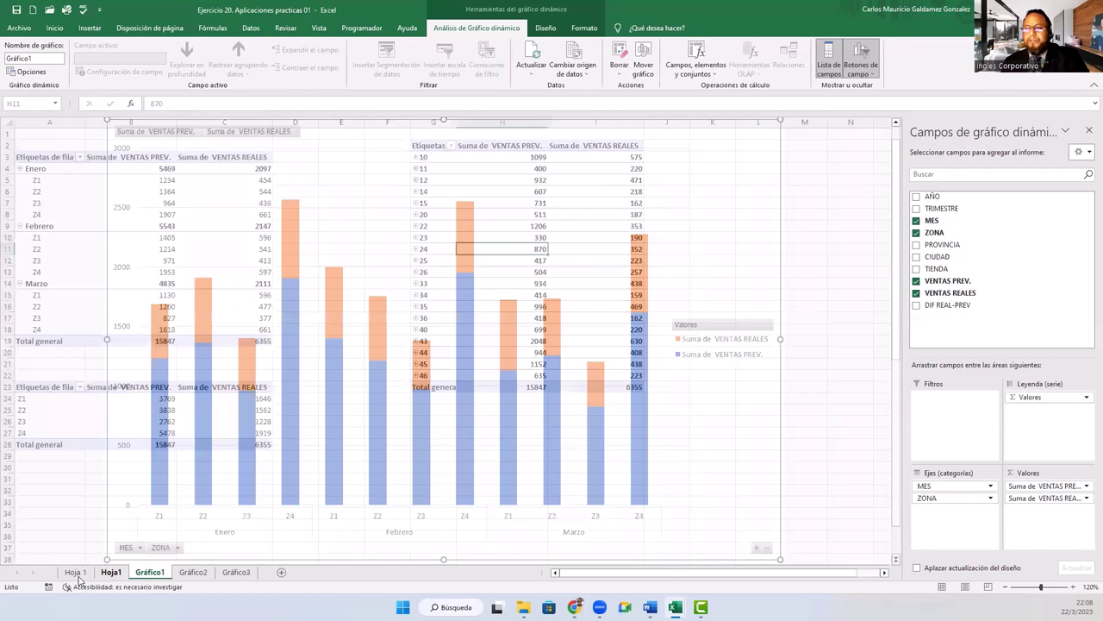
{"action": "left_click", "coordinate": [81, 576]}
{"action": "left_click", "coordinate": [121, 574]}
{"action": "left_click", "coordinate": [144, 574]}
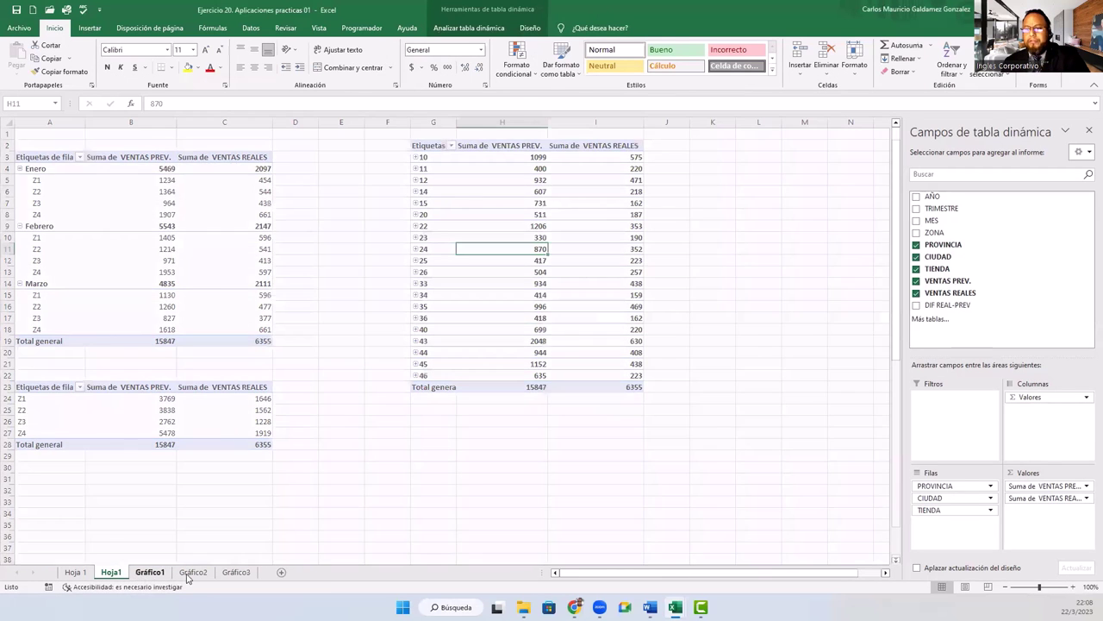
{"action": "left_click", "coordinate": [186, 574]}
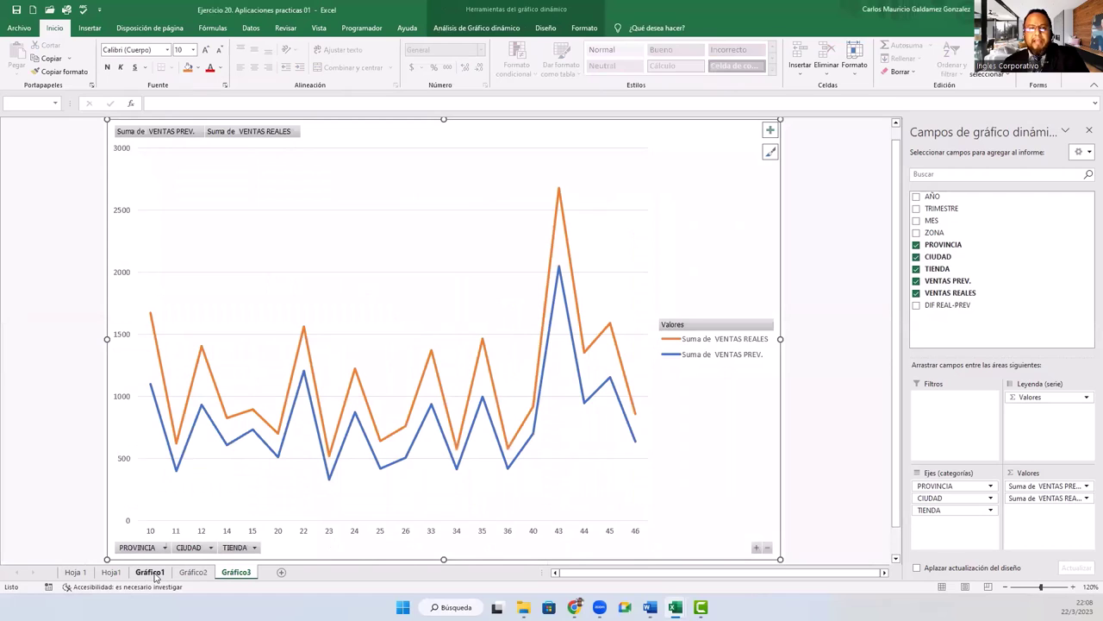